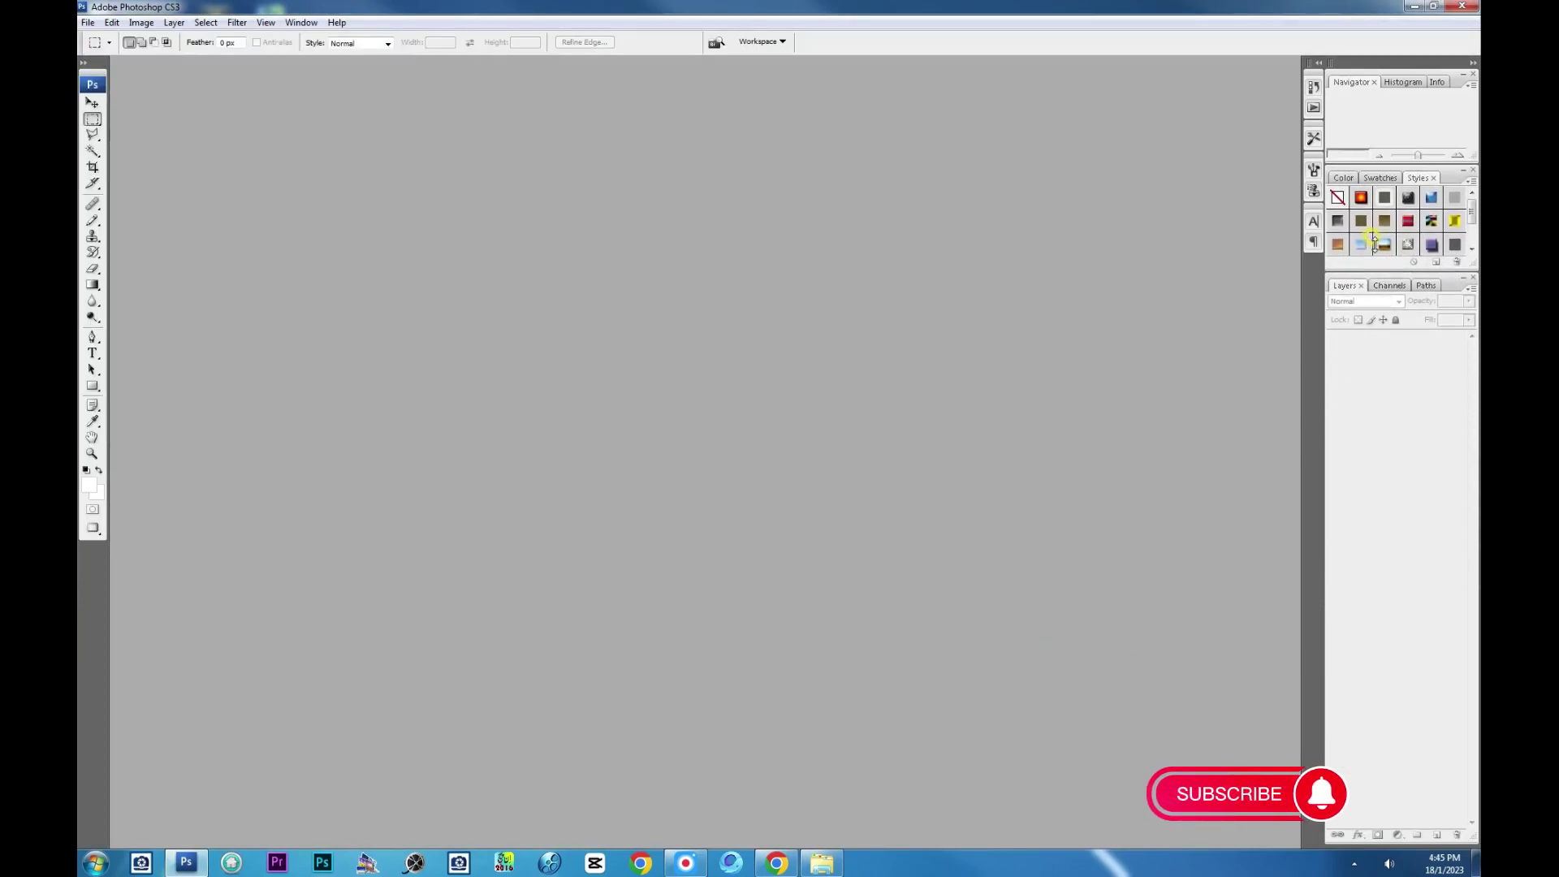
Step: Open the bridal portrait from the DD folder in Photoshop in full-screen view, with the whole image selected
left_click(822, 862)
scroll(764, 528, "up", 3, "ctrl")
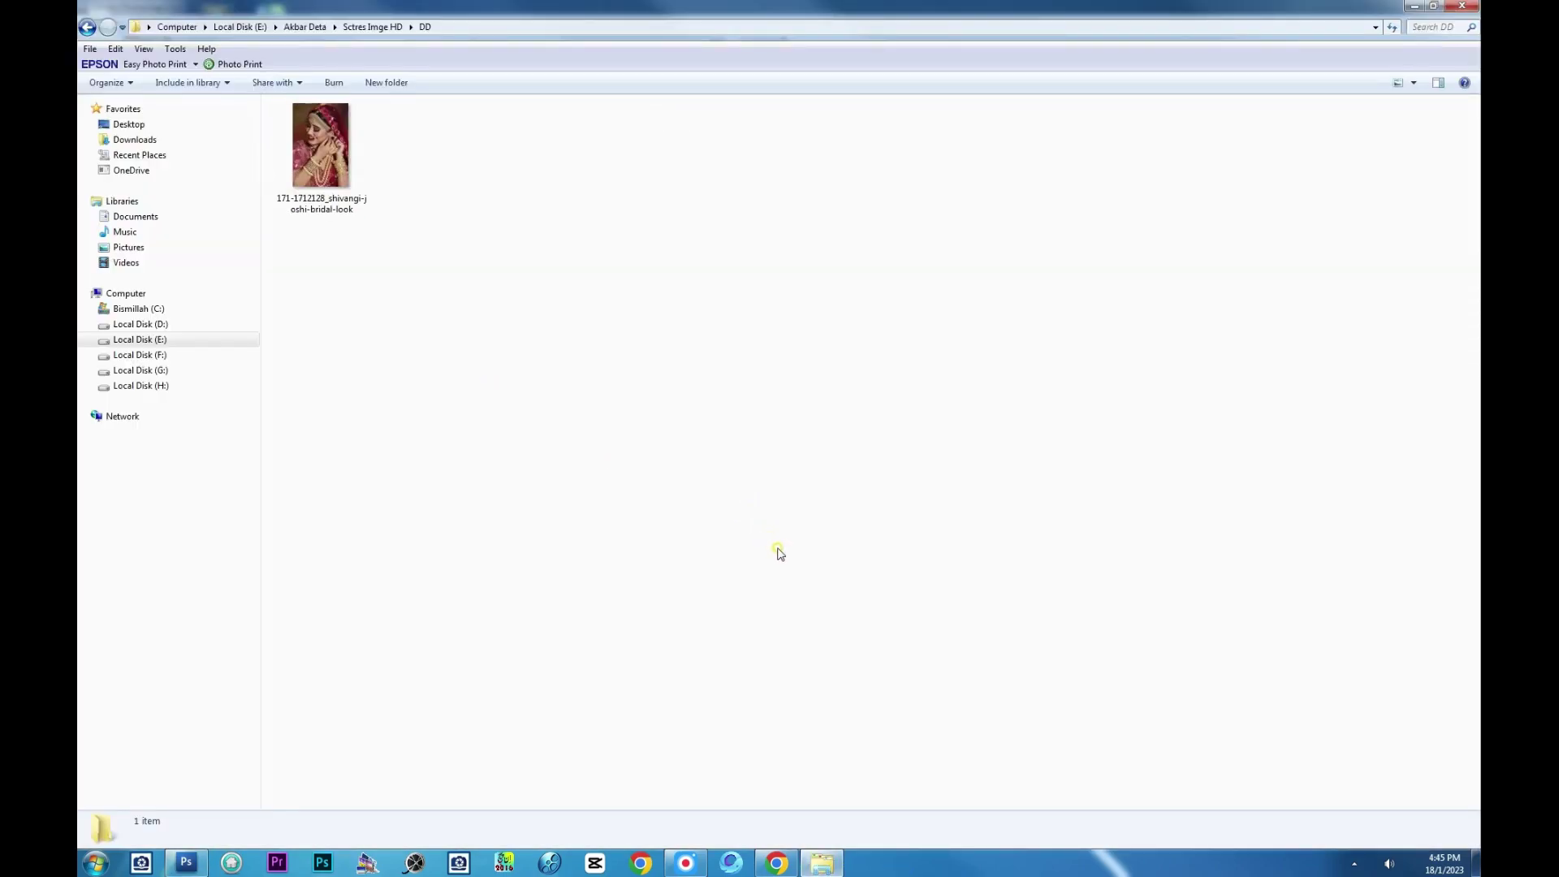
mouse_move(370, 195)
left_mouse_down()
mouse_move(185, 863)
mouse_move(1163, 346)
left_mouse_up()
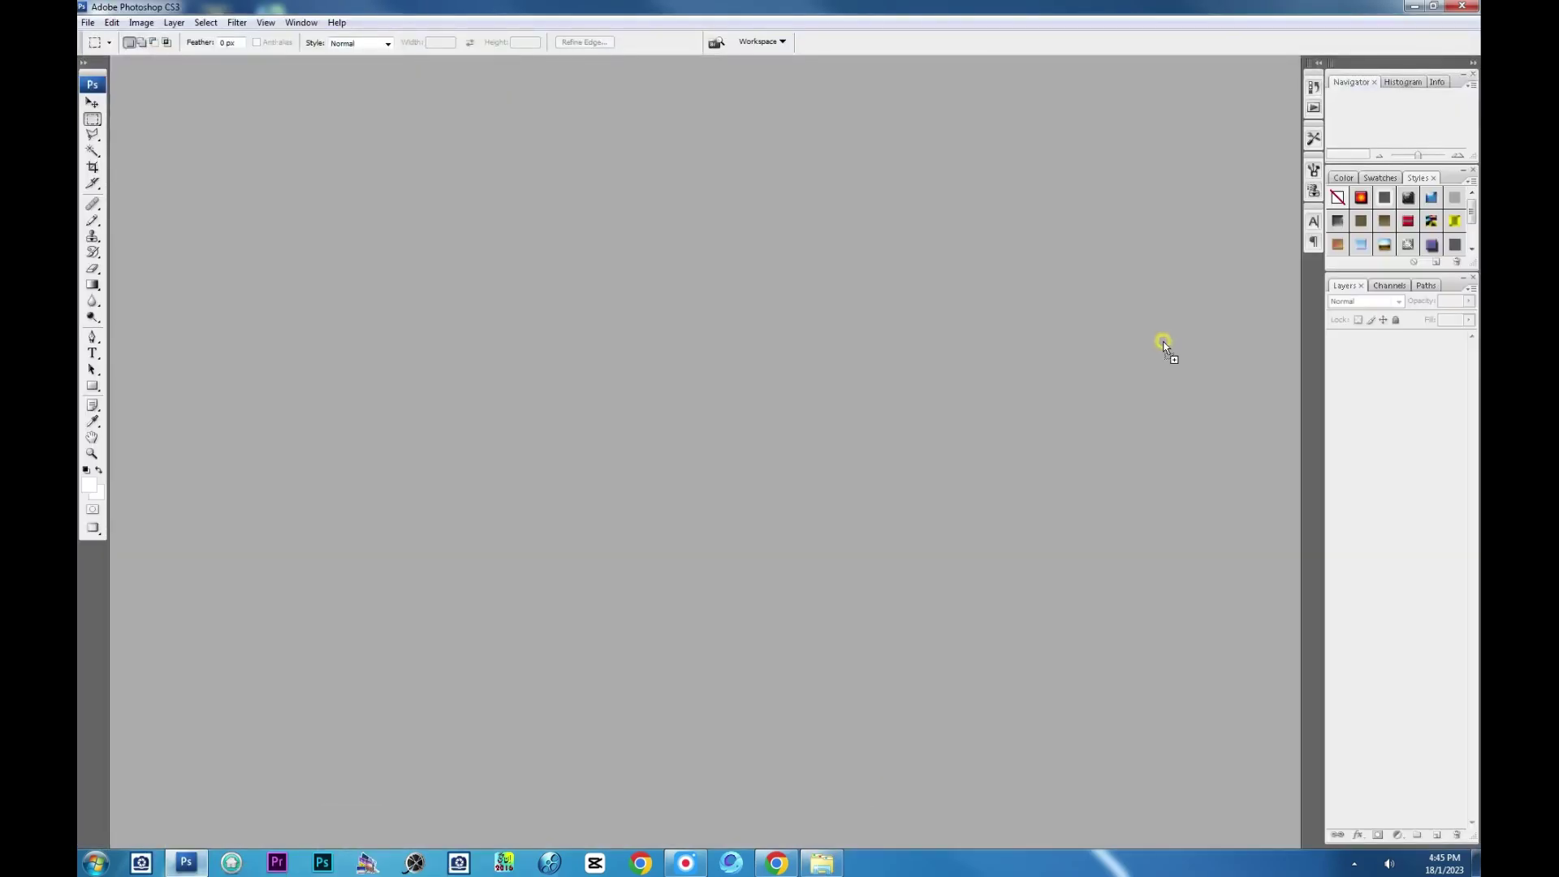
key("f")
key("c")
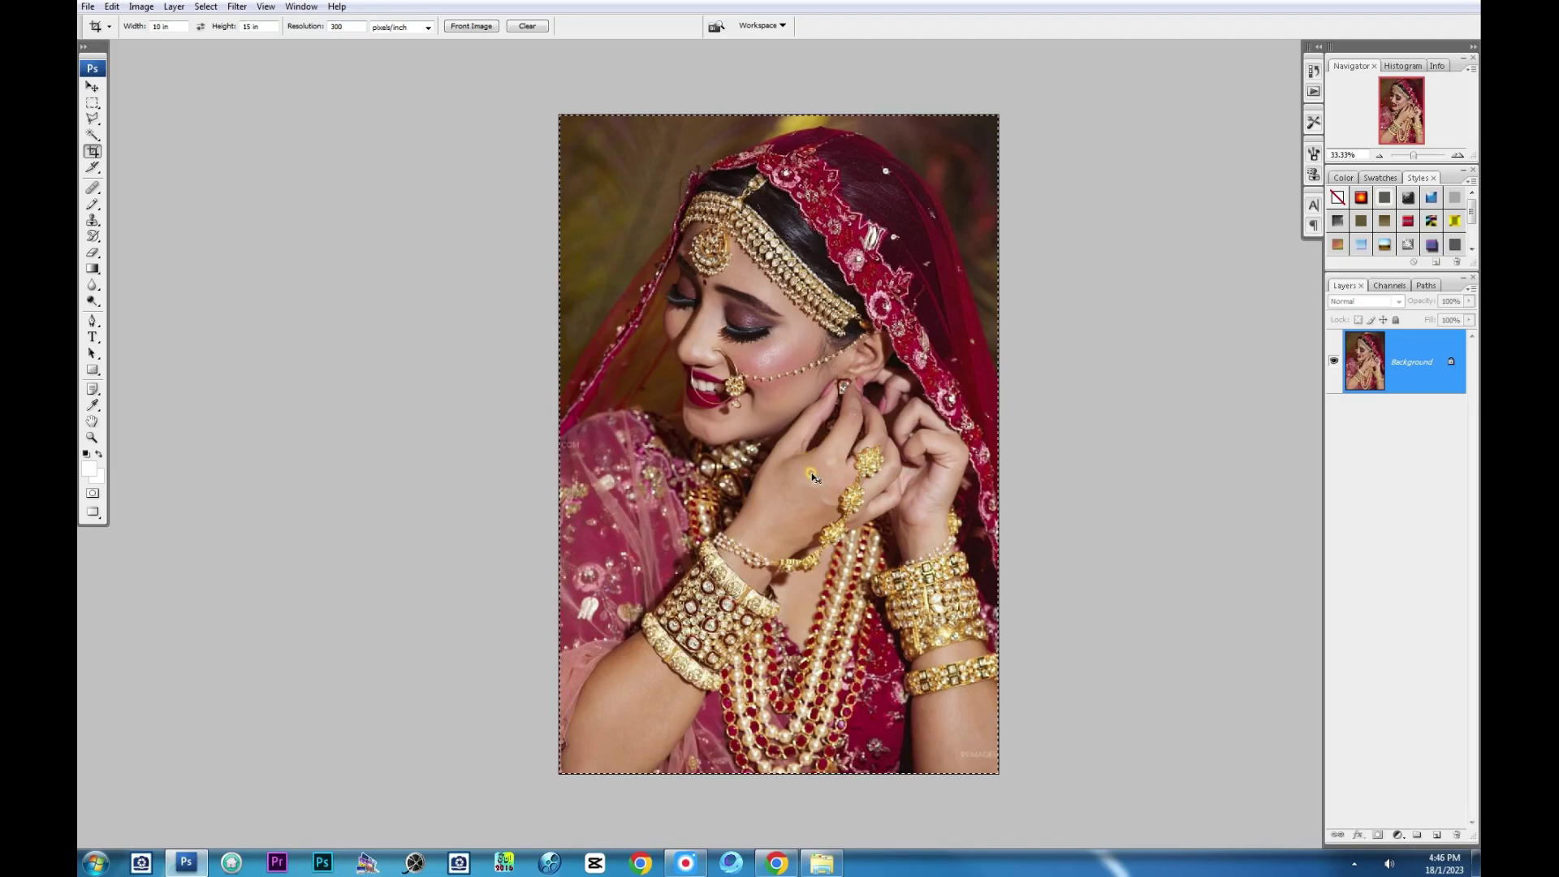
Step: Shrink the copied portrait, tilt it about 6 degrees and give it a white outline
left_click_drag(812, 477, 812, 478)
mouse_move(979, 143)
left_mouse_down()
mouse_move(944, 181)
mouse_move(1002, 203)
left_mouse_up()
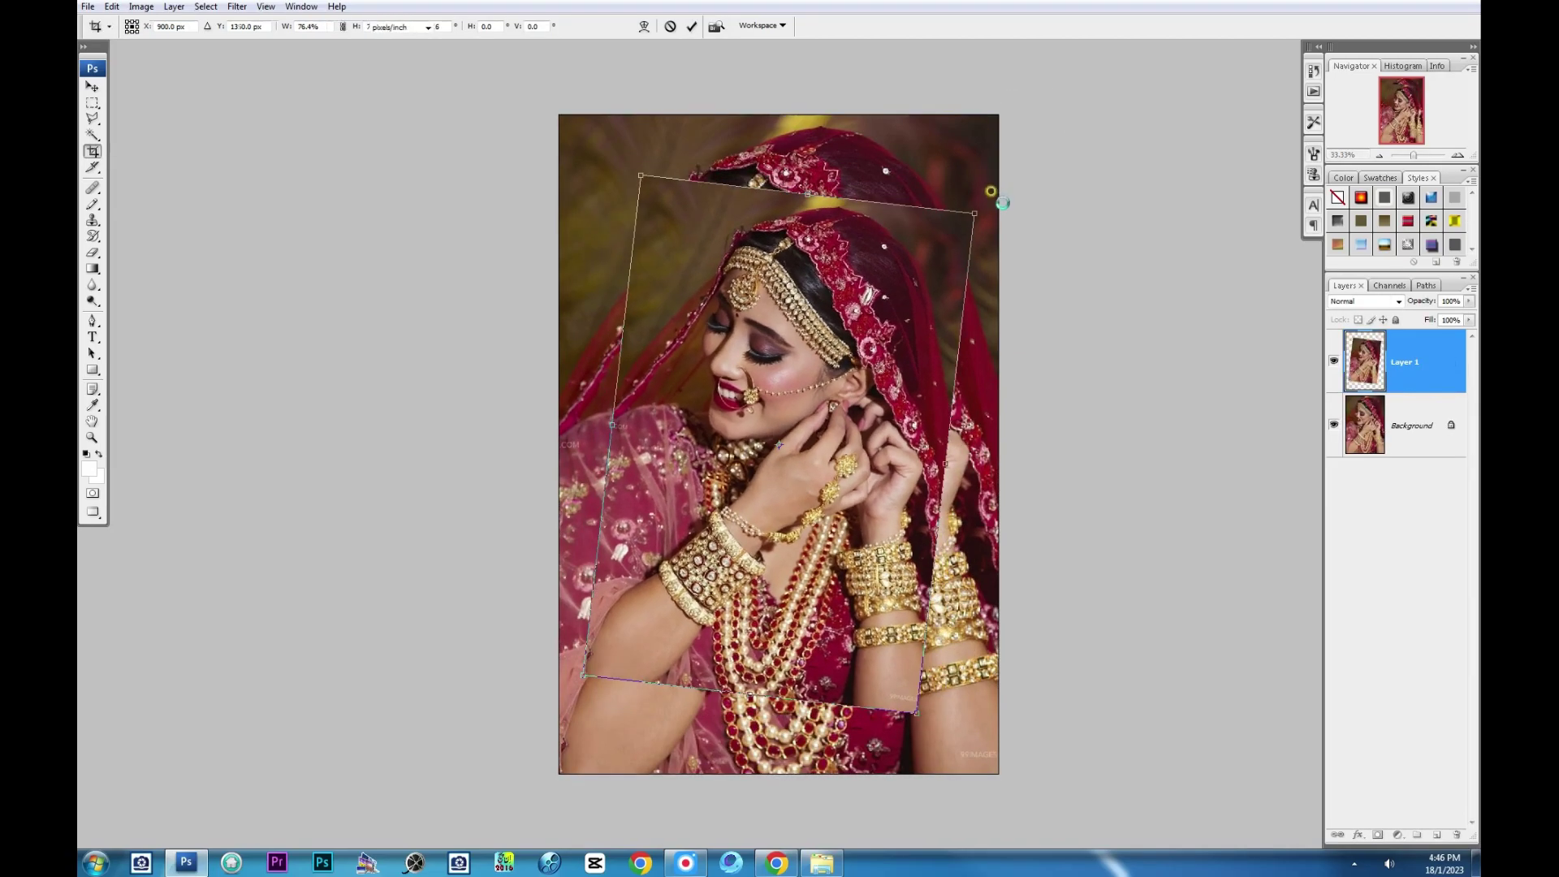
key("Return")
key("Return")
key("alt+bracketleft")
Step: Duplicate the Background, flip it horizontally, enlarge it to about 215% and rotate it
key("ctrl+j")
key("ctrl+t")
right_click(869, 178)
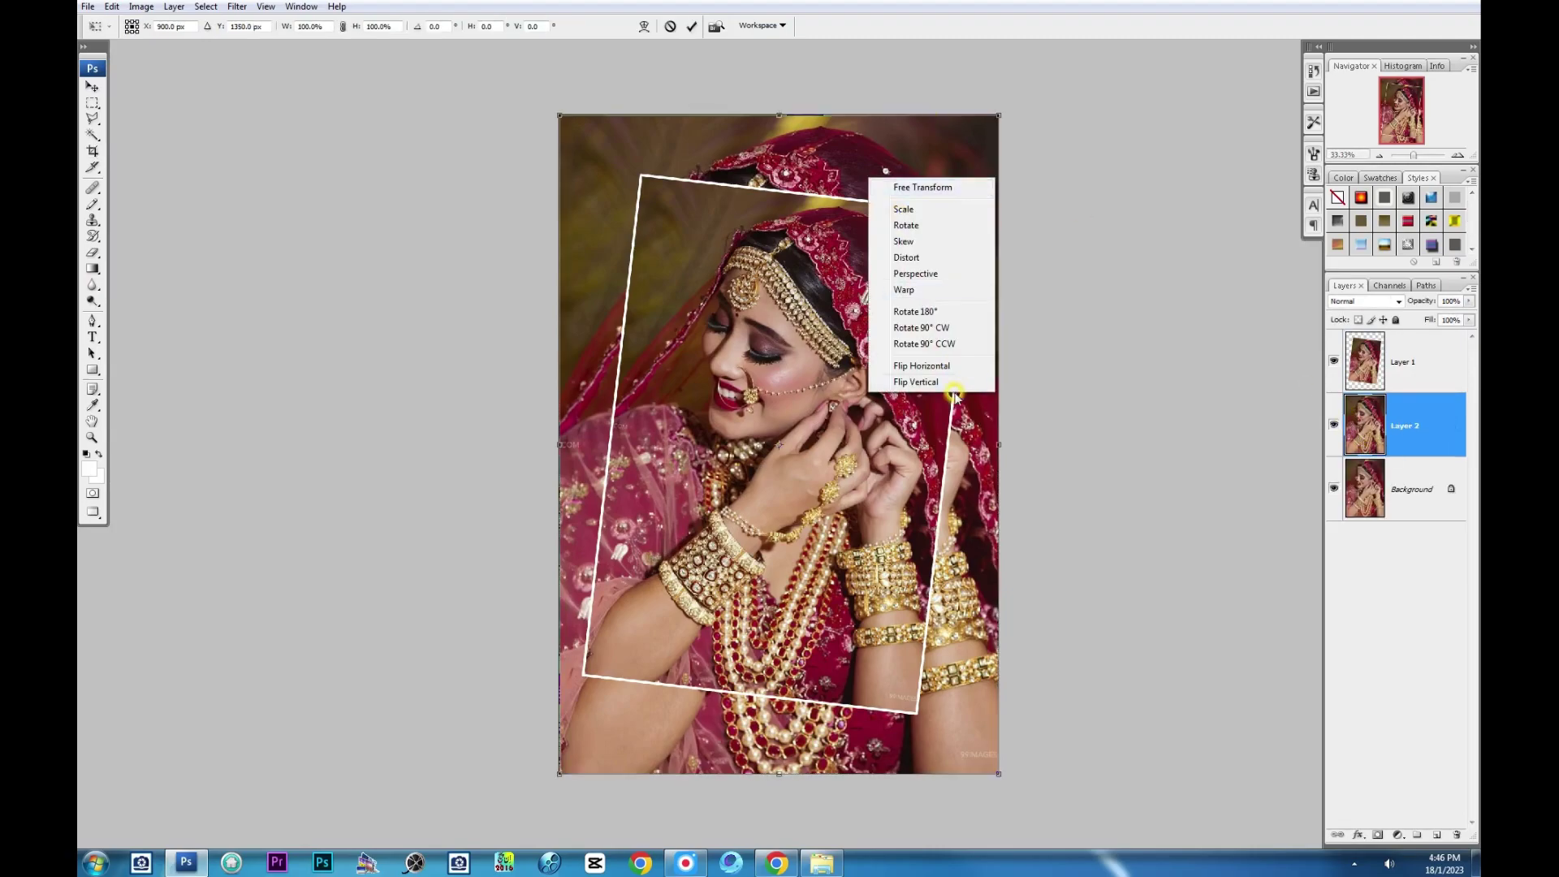
left_click(953, 388)
key("ctrl+minus")
left_click_drag(985, 139, 1177, 409)
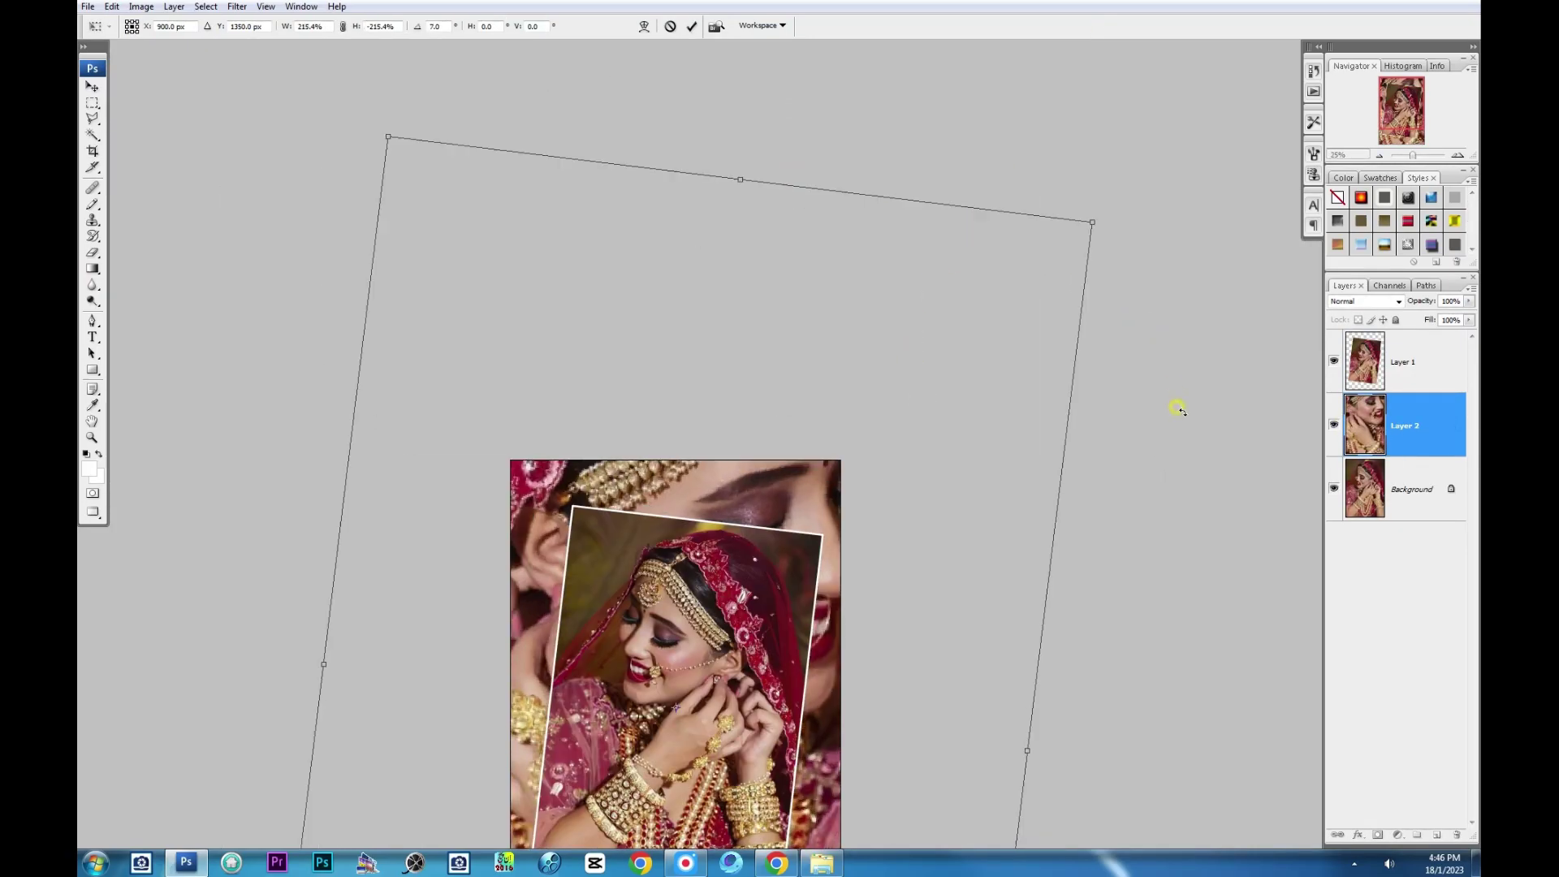
left_click_drag(1092, 221, 941, 364)
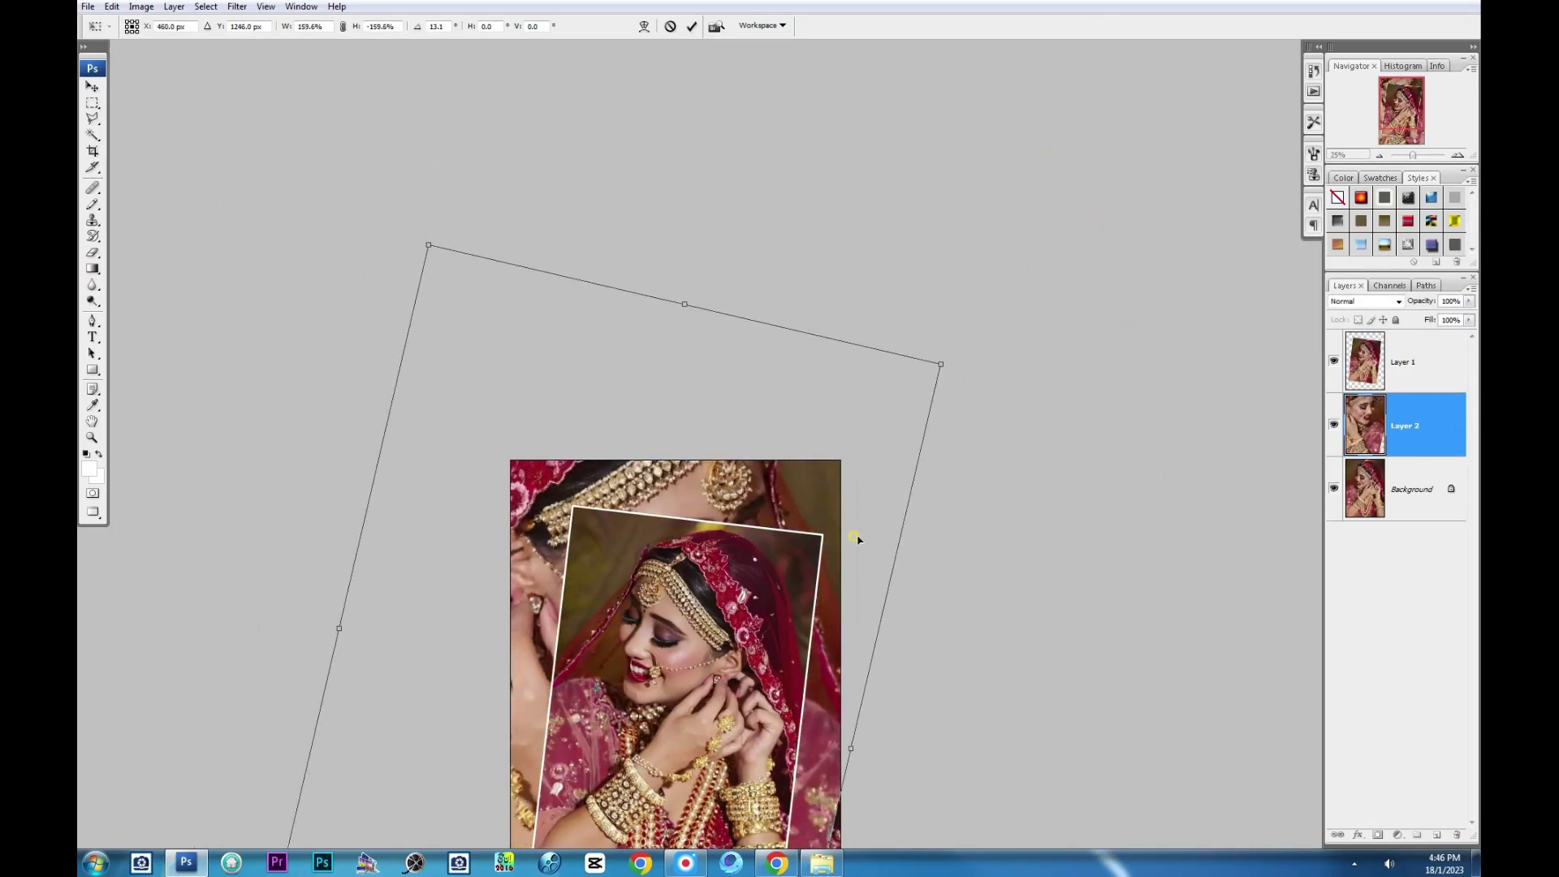
mouse_move(858, 538)
left_mouse_down()
mouse_move(808, 341)
mouse_move(737, 356)
left_mouse_up()
key("Return")
Step: Flatten the layers and save the framed collage as a JPEG
left_click(1375, 502)
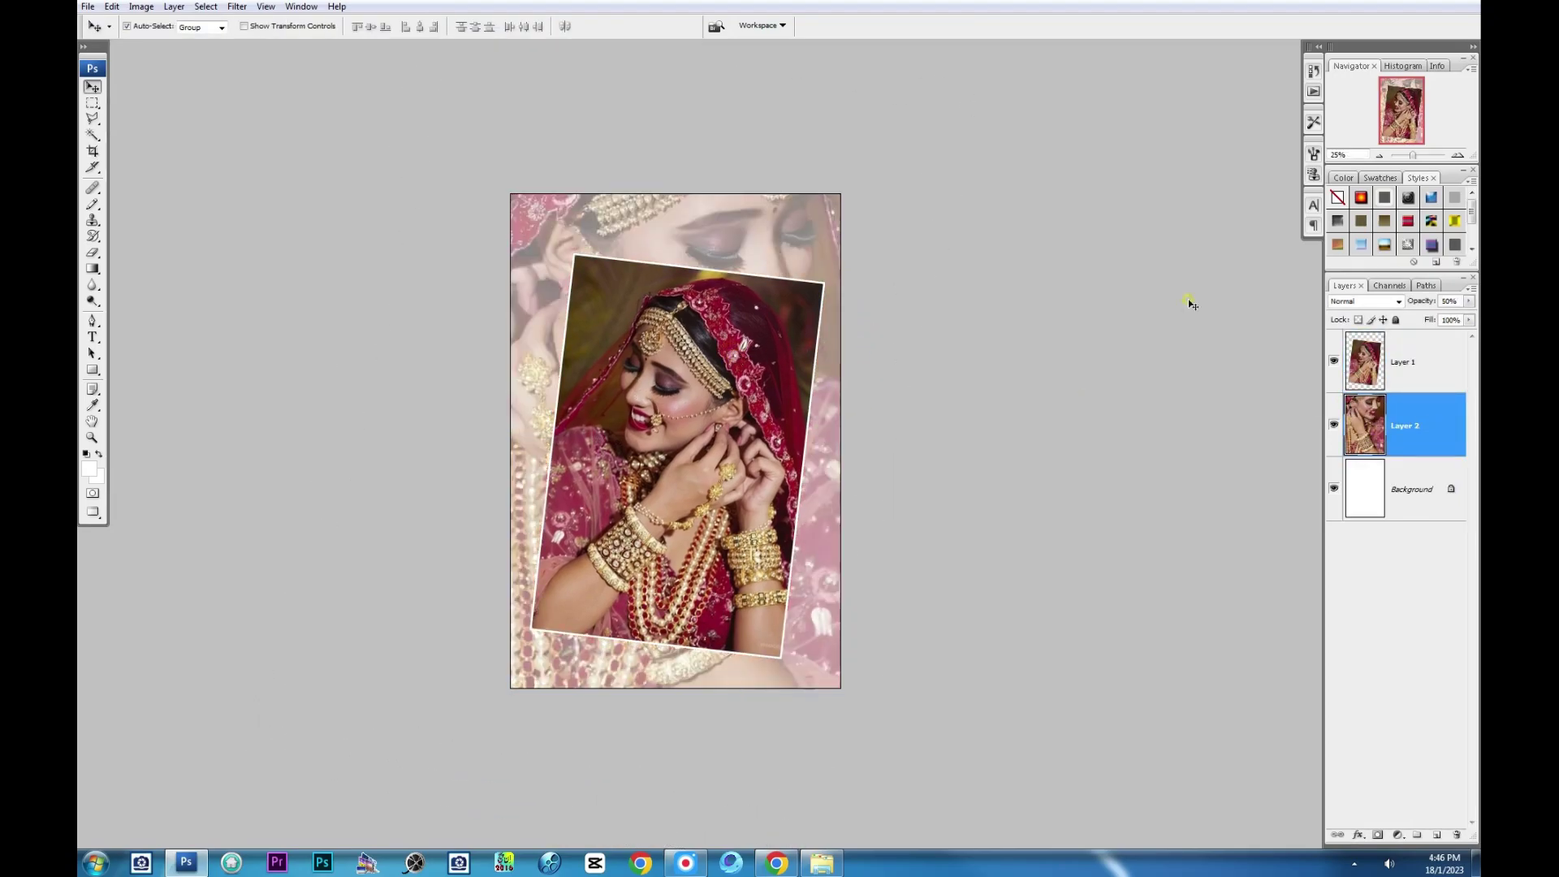
key("ctrl+shift+e")
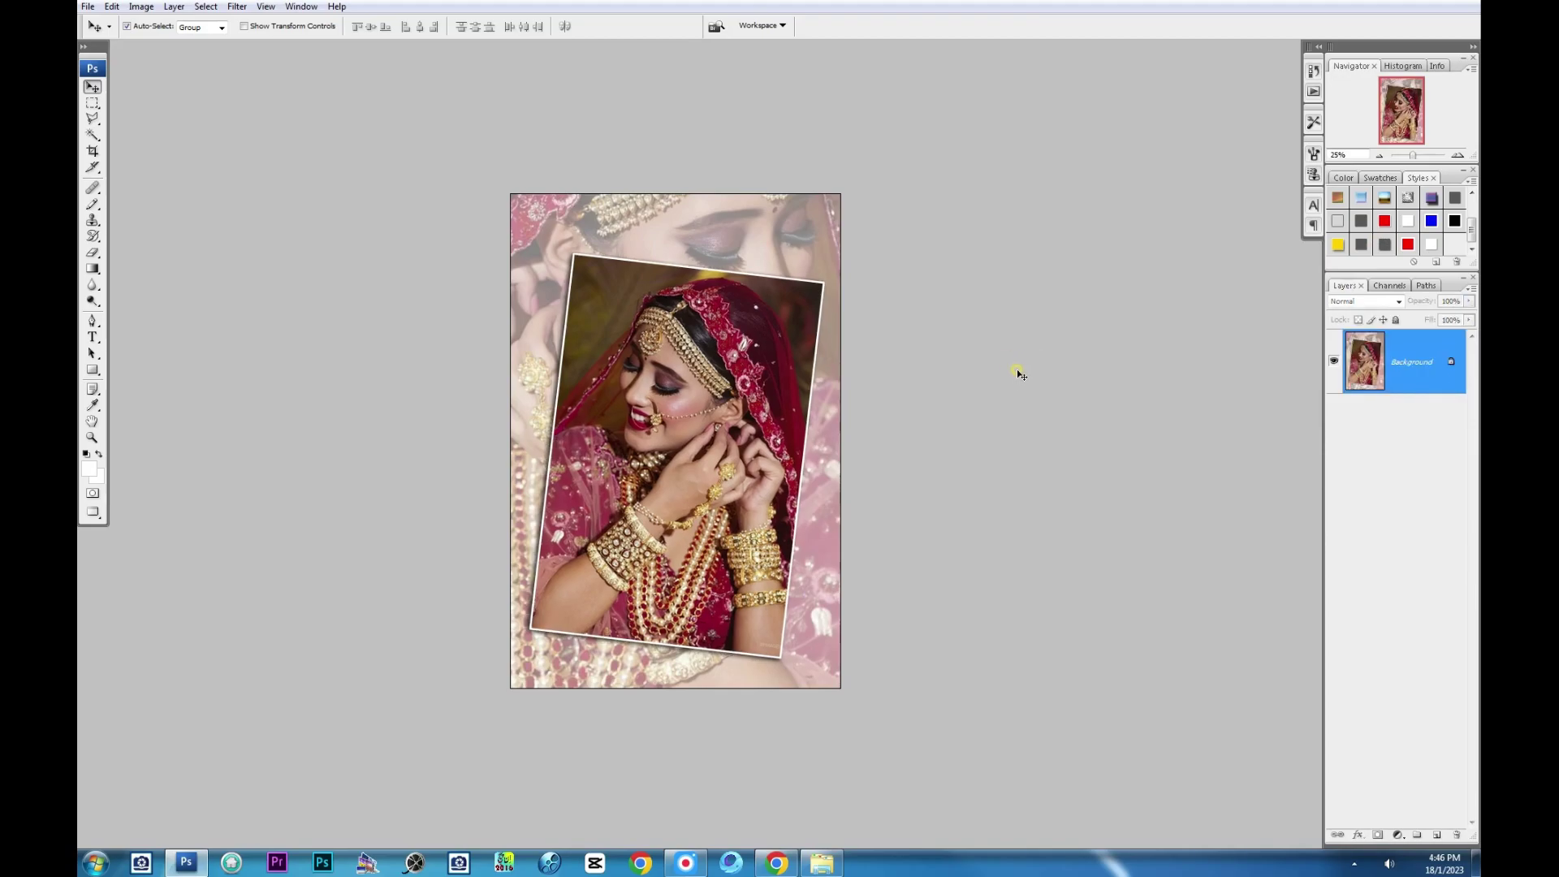
key("ctrl+shift+s")
left_click(798, 519)
left_click(818, 503)
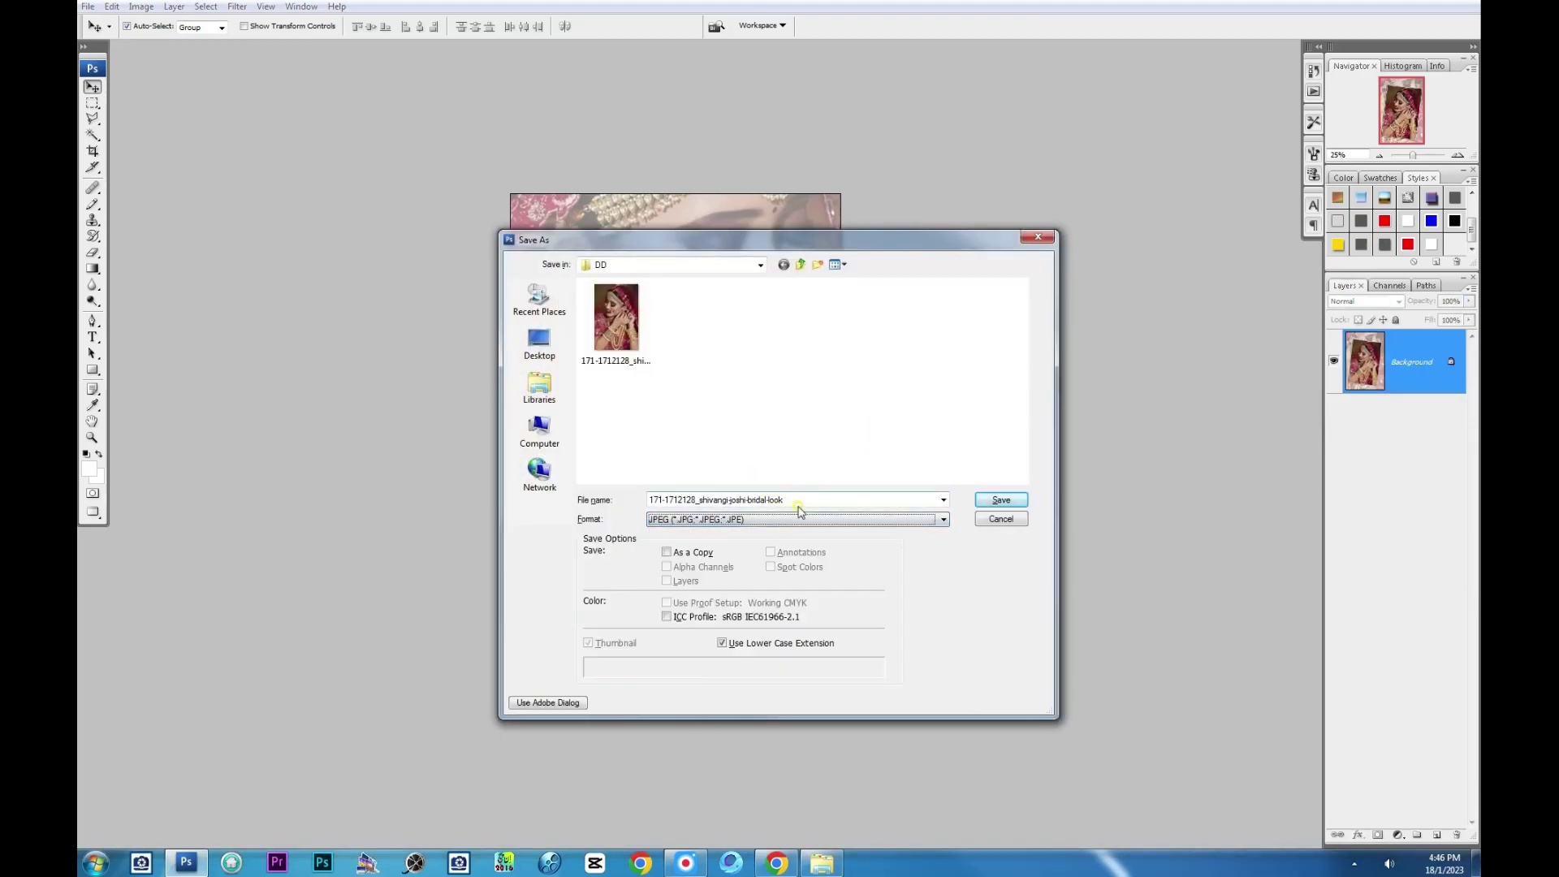
left_click(802, 502)
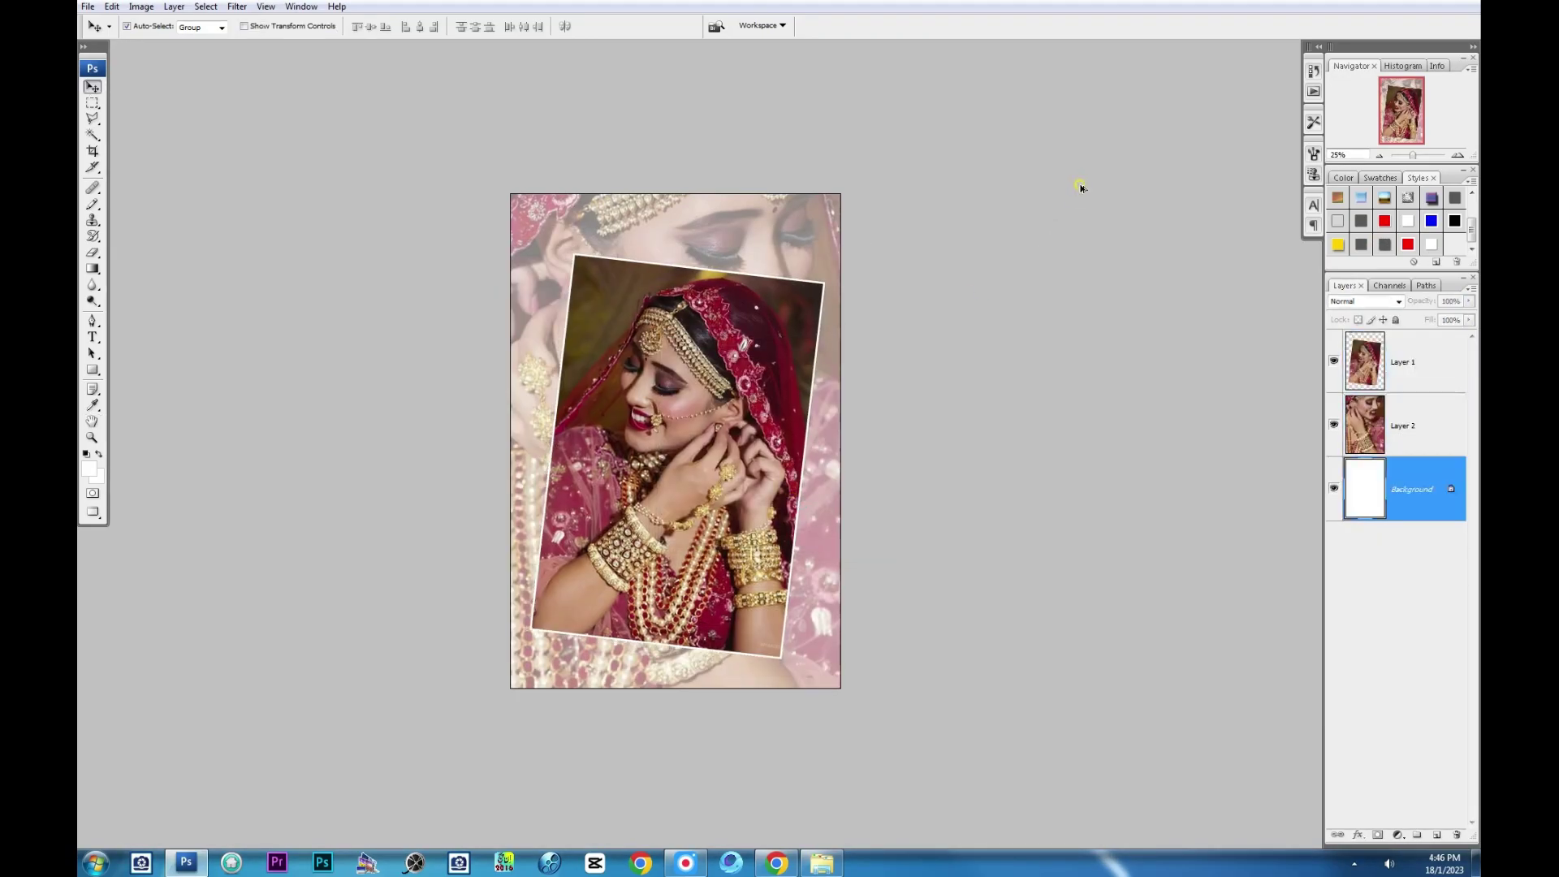
Step: Revert to the original and build nested white rectangular frames on a portrait copy
key("ctrl+alt+z")
key("ctrl+alt+z")
key("ctrl+alt+z")
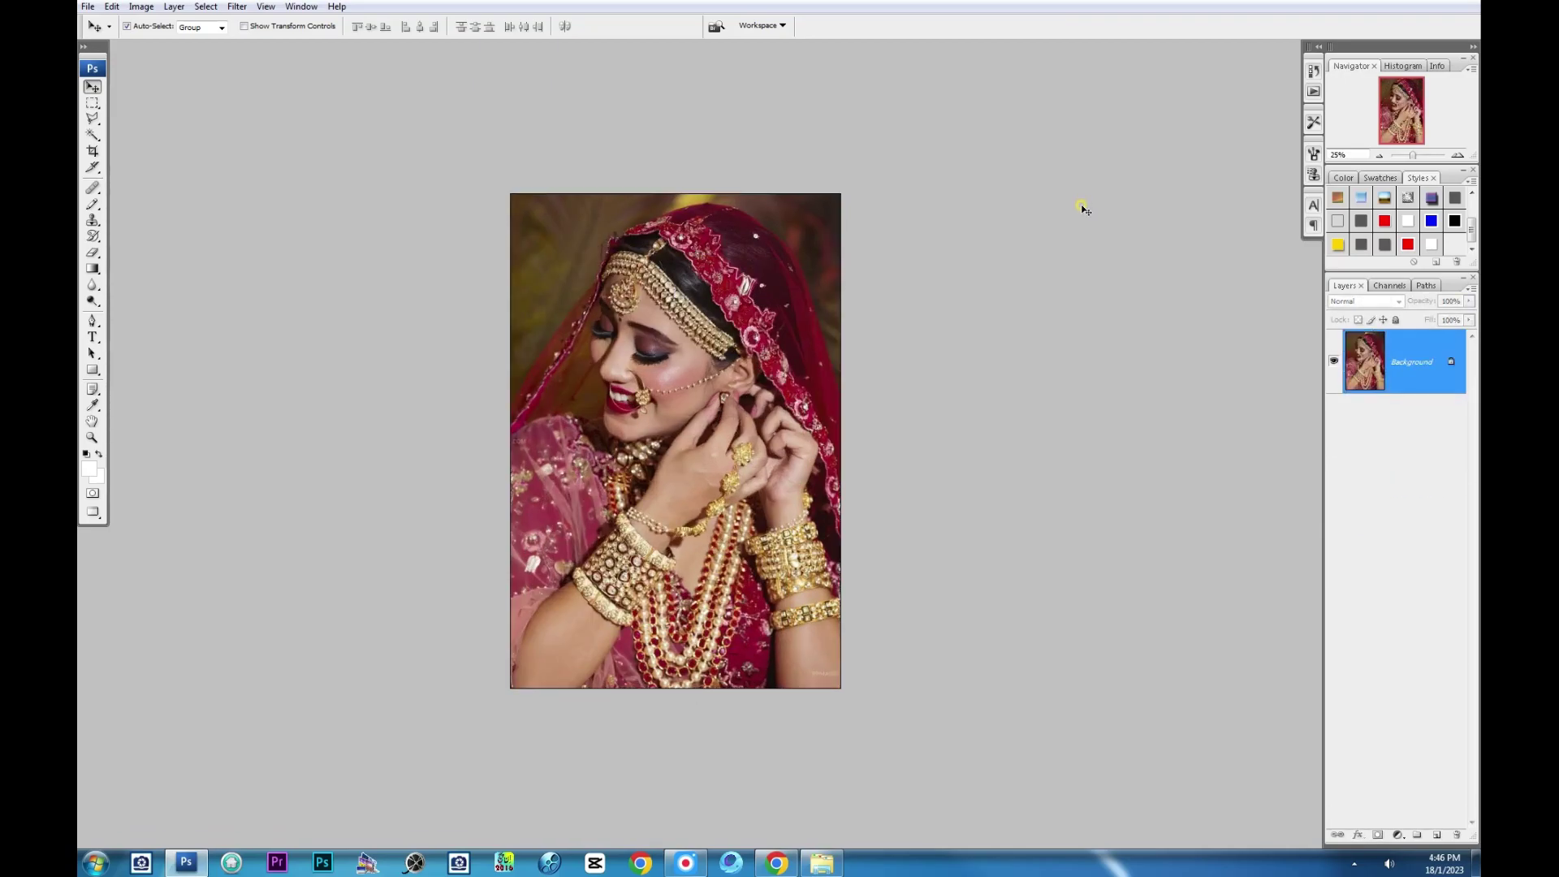
key("ctrl+j")
left_click_drag(841, 194, 827, 216)
key("Return")
key("alt+e")
key("s")
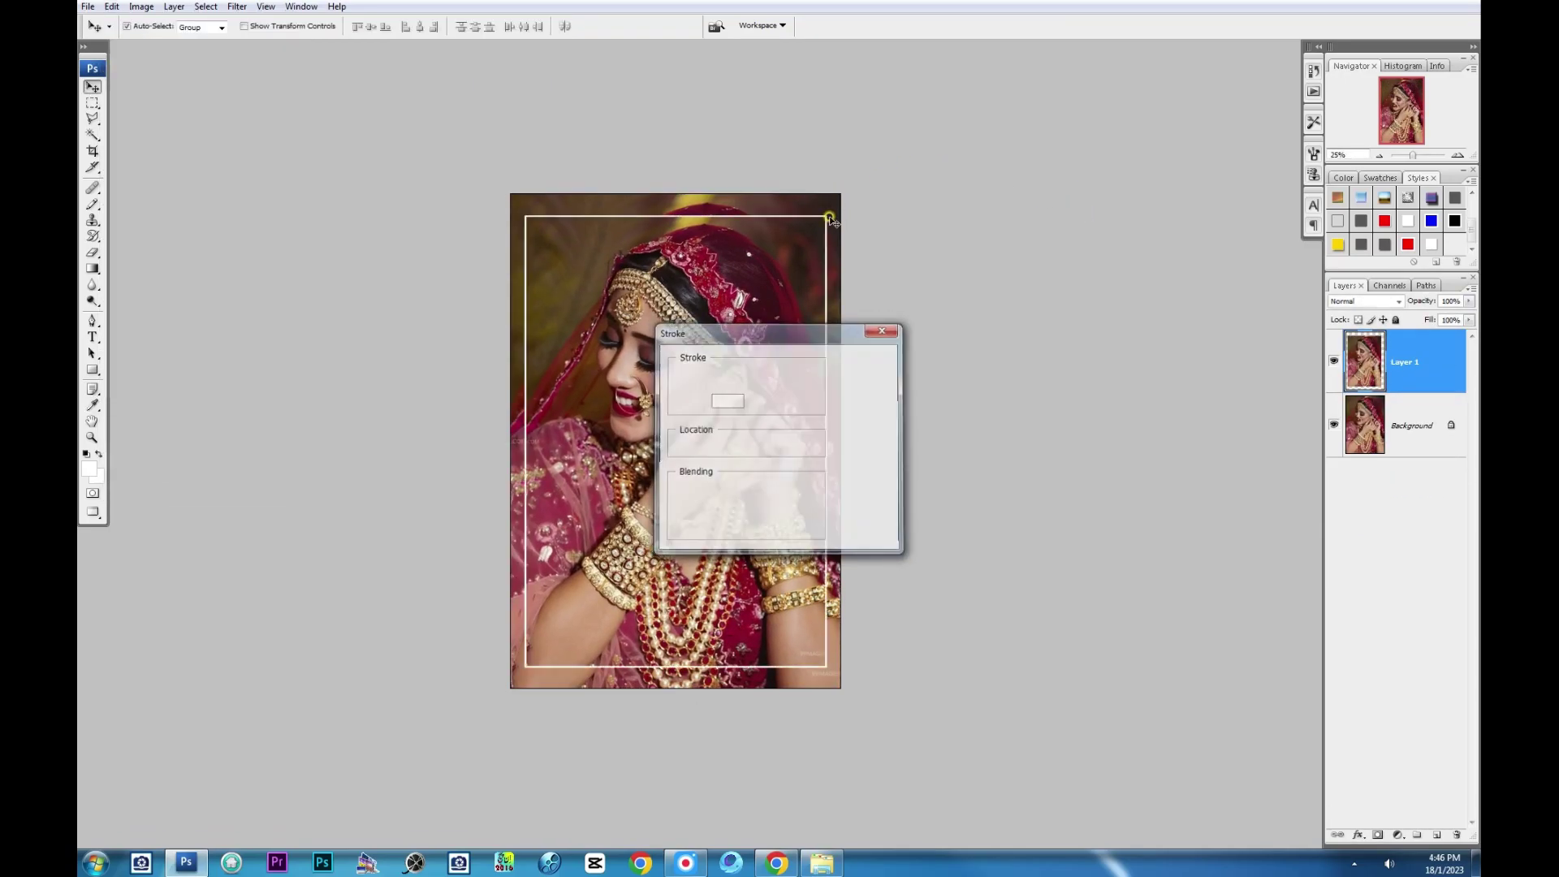
key("Return")
key("ctrl+j")
key("ctrl+shift+alt+t")
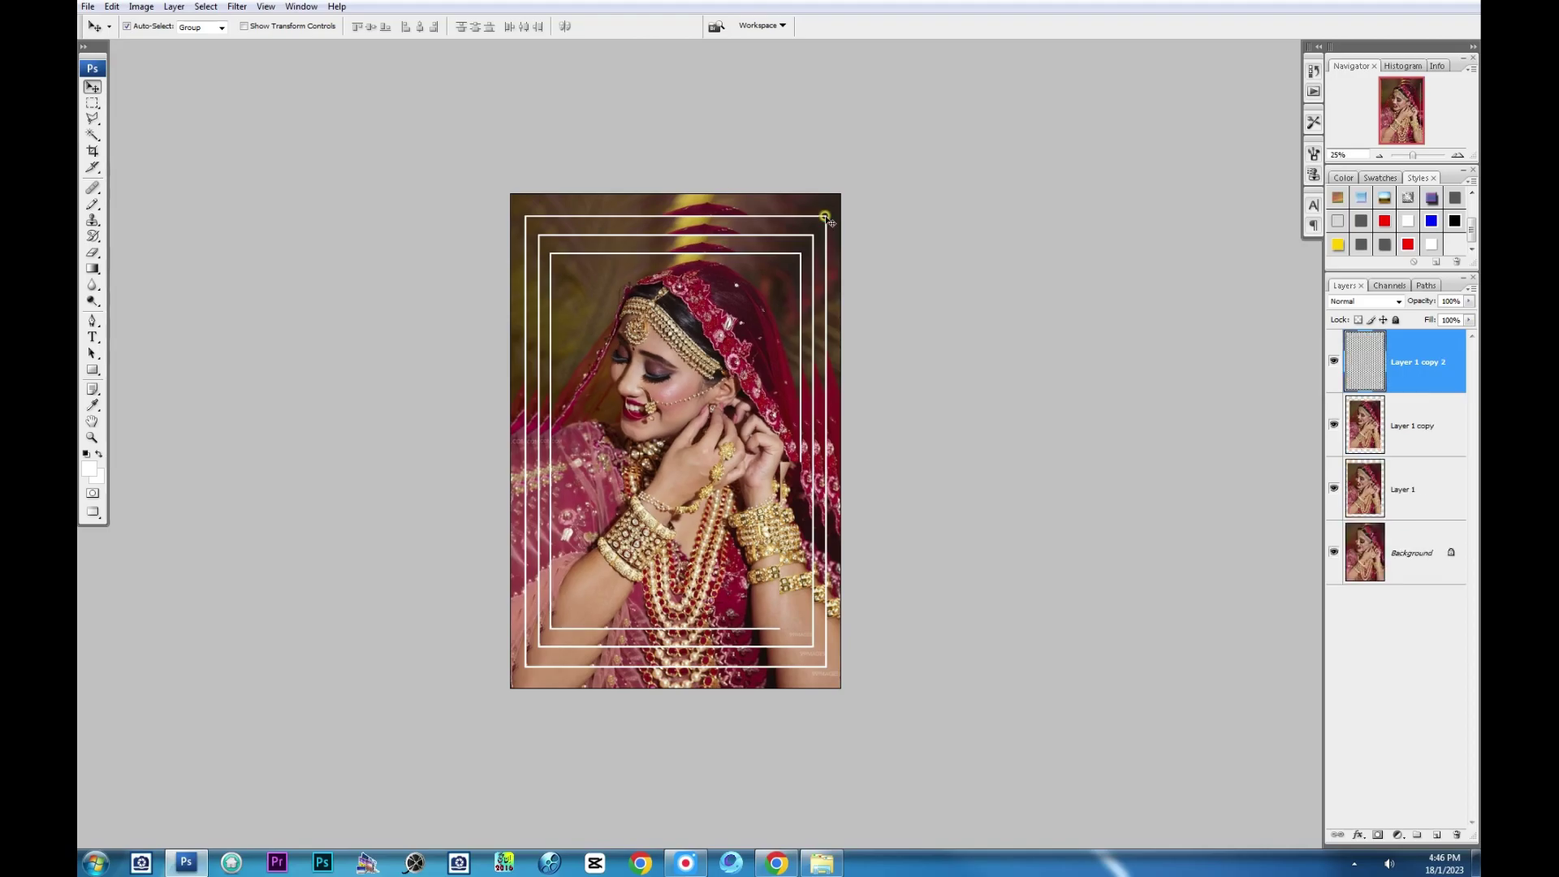
key("ctrl+shift+alt+t")
Step: Apply a Gaussian Blur to the Background layer
left_click(1395, 615)
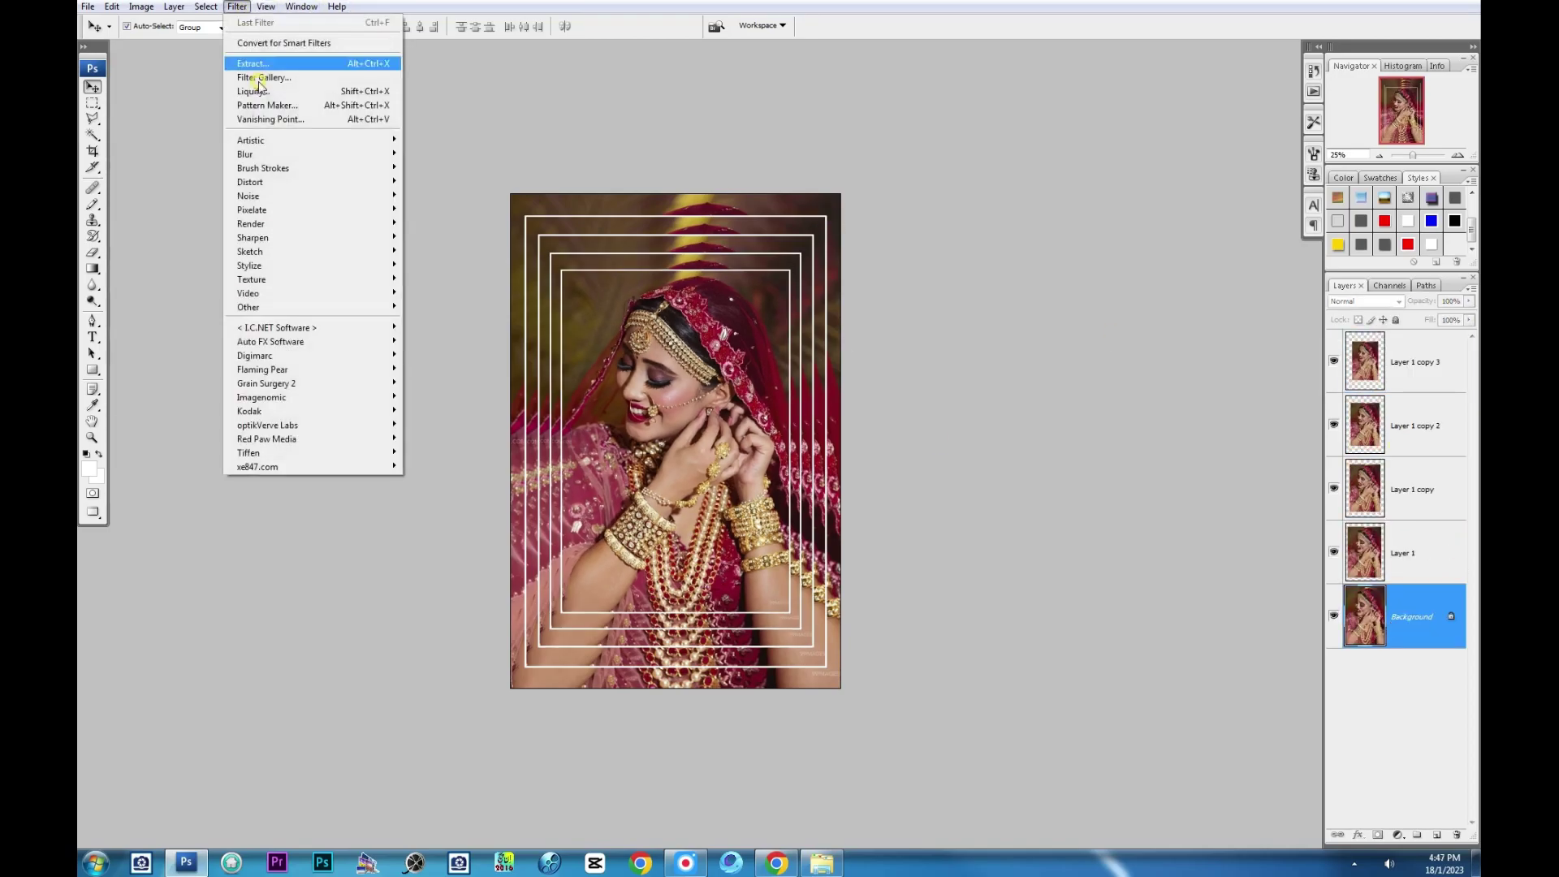
left_click(236, 6)
left_click(439, 209)
key("Return")
Step: Flatten the image and save the nested-frames version as a copy
key("v")
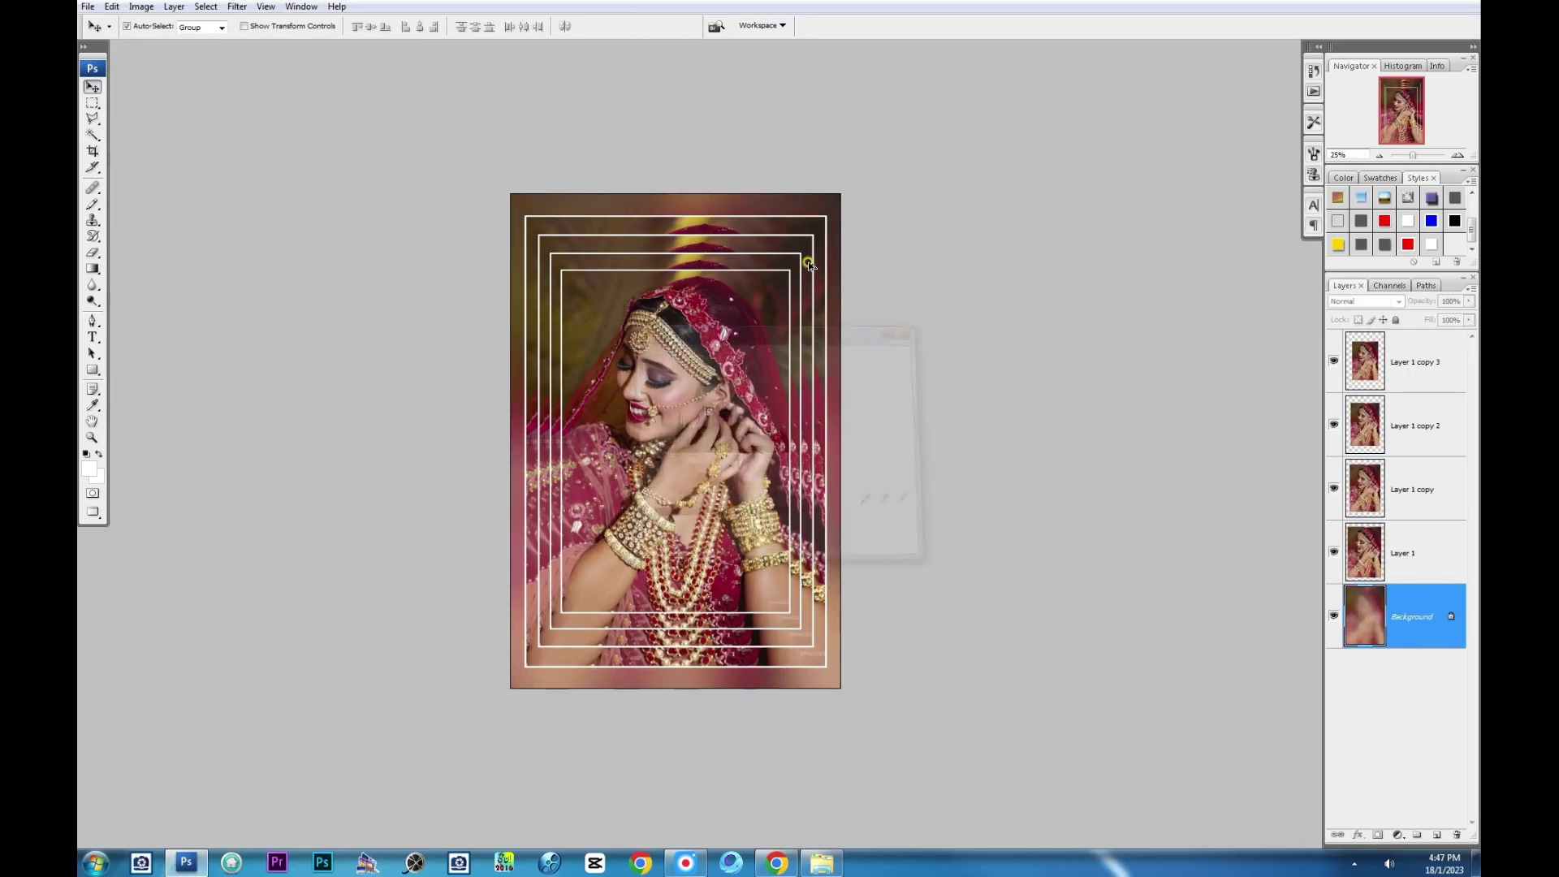
key("ctrl+shift+e")
key("ctrl+shift+s")
key("Return")
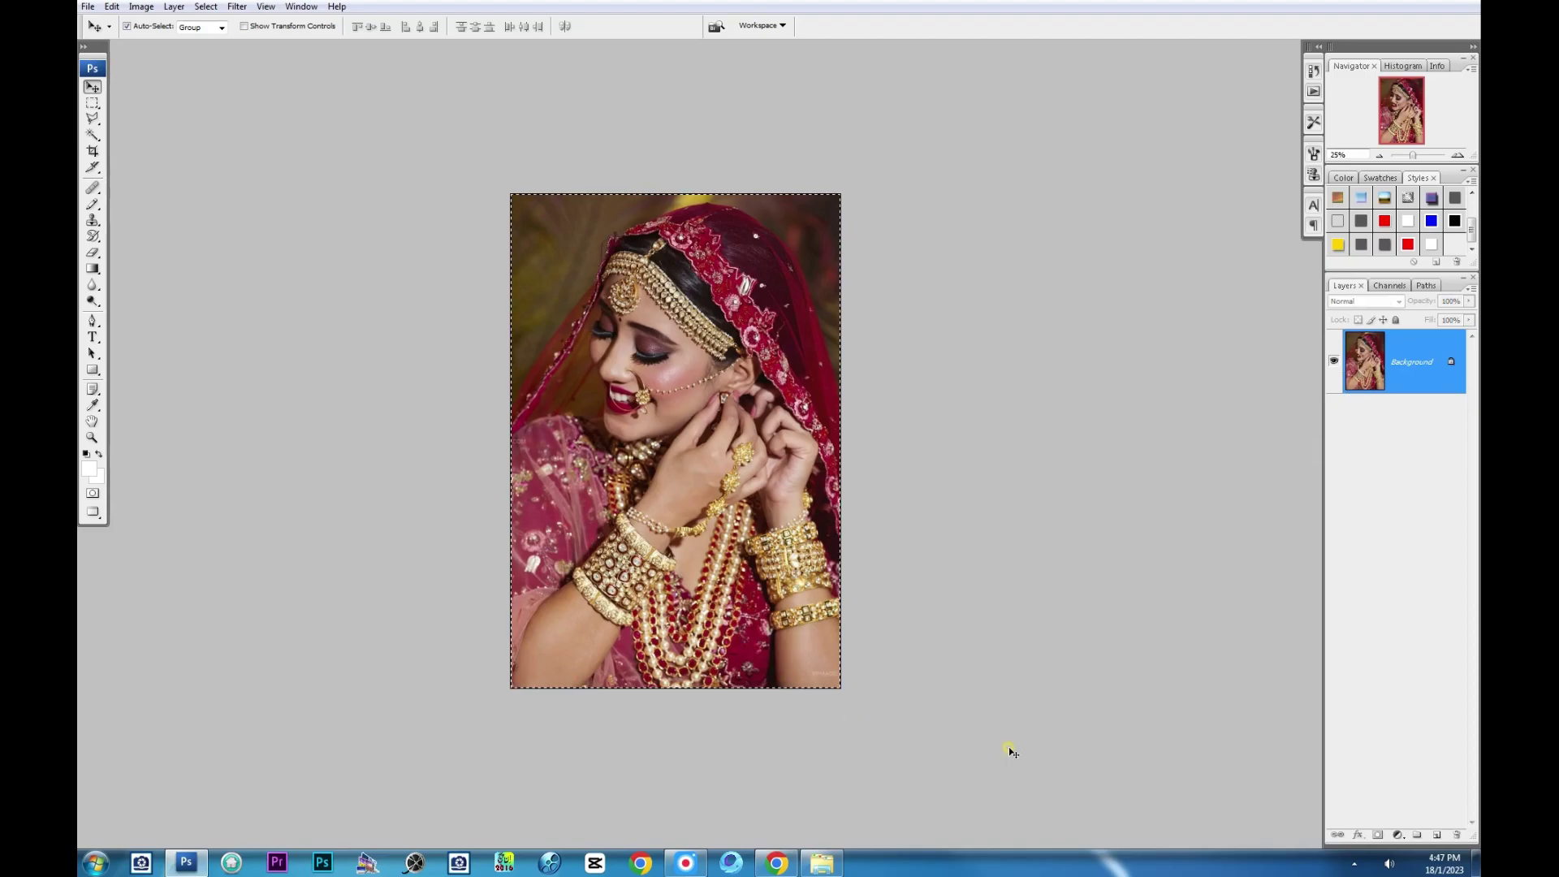
Step: Shrink a portrait copy into the lower-left corner and outline it in white
key("ctrl+j")
key("ctrl+t")
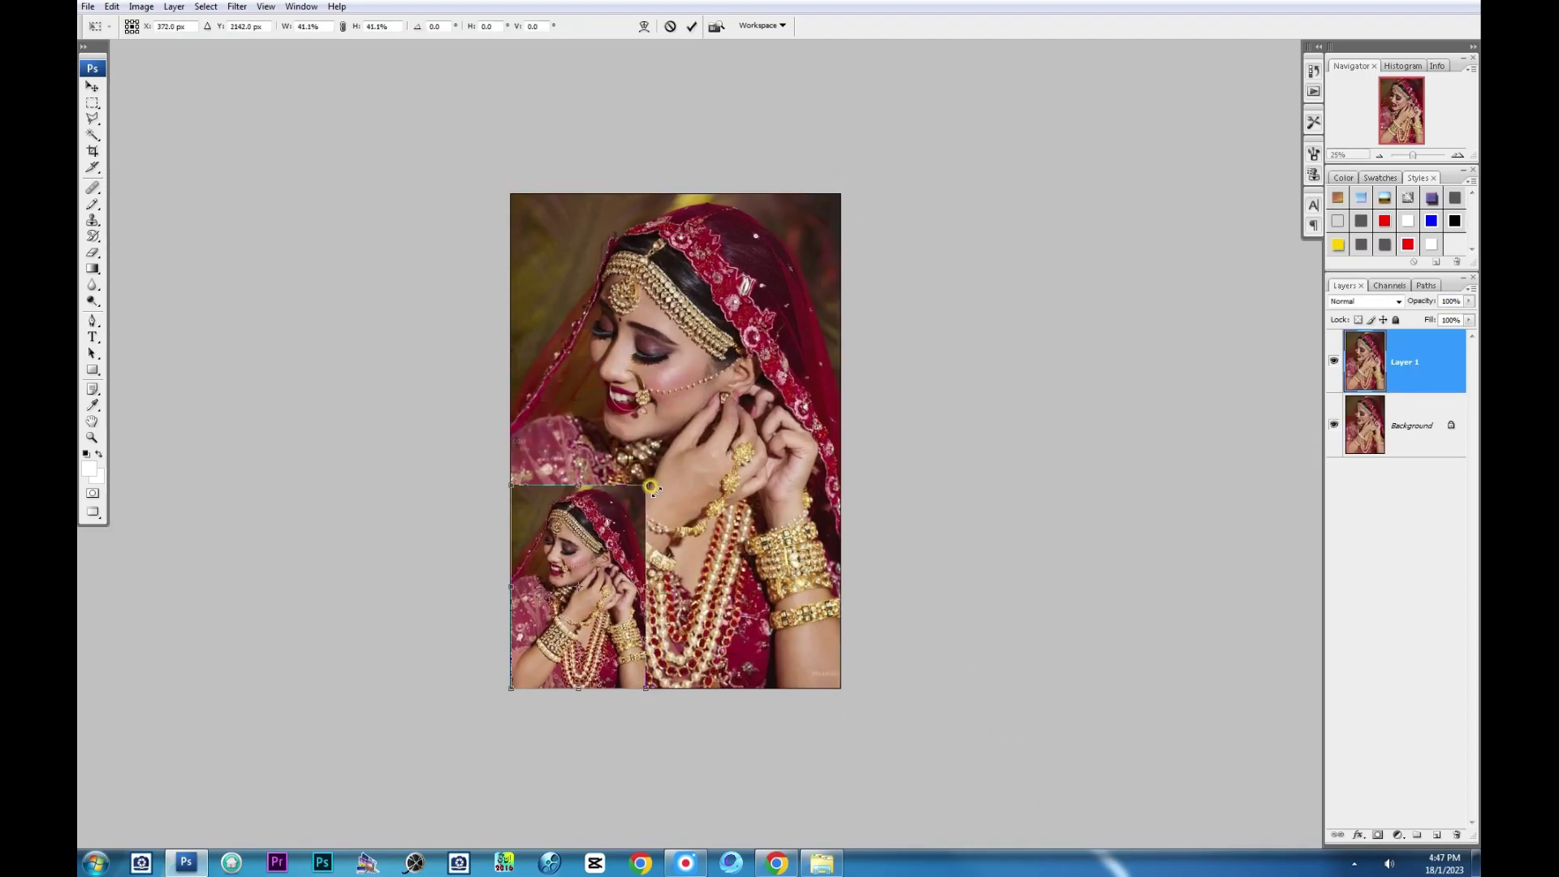
left_click_drag(840, 194, 686, 455)
key("Return")
key("Return")
key("ctrl+j")
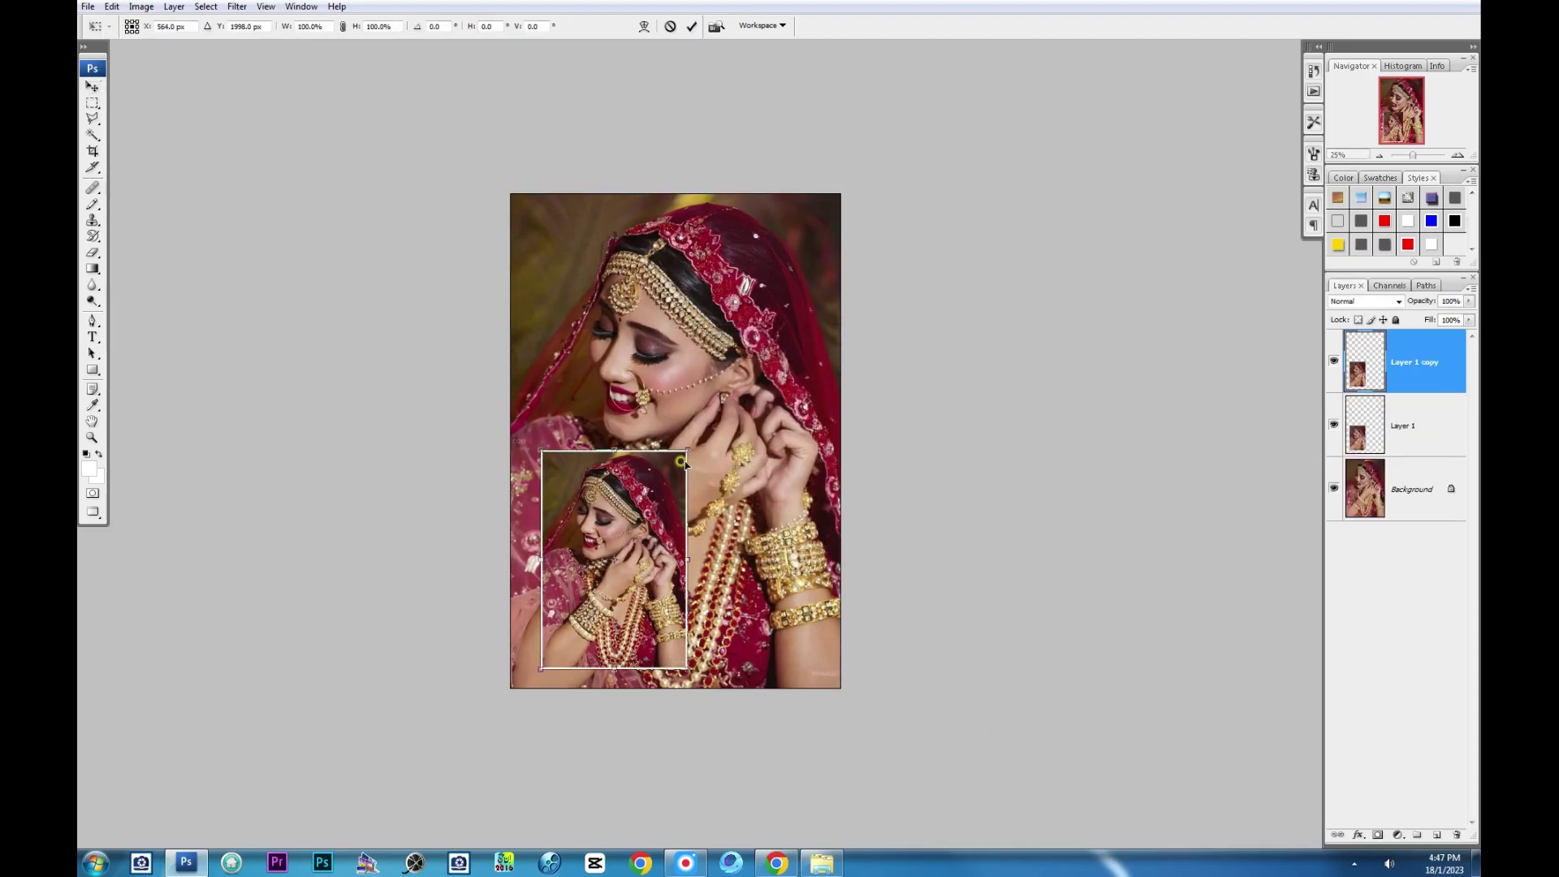
key("ctrl+t")
key("Return")
Step: Set Layer 1 opacity to 50% and fill the original Background with white
left_click(1359, 443)
key("5")
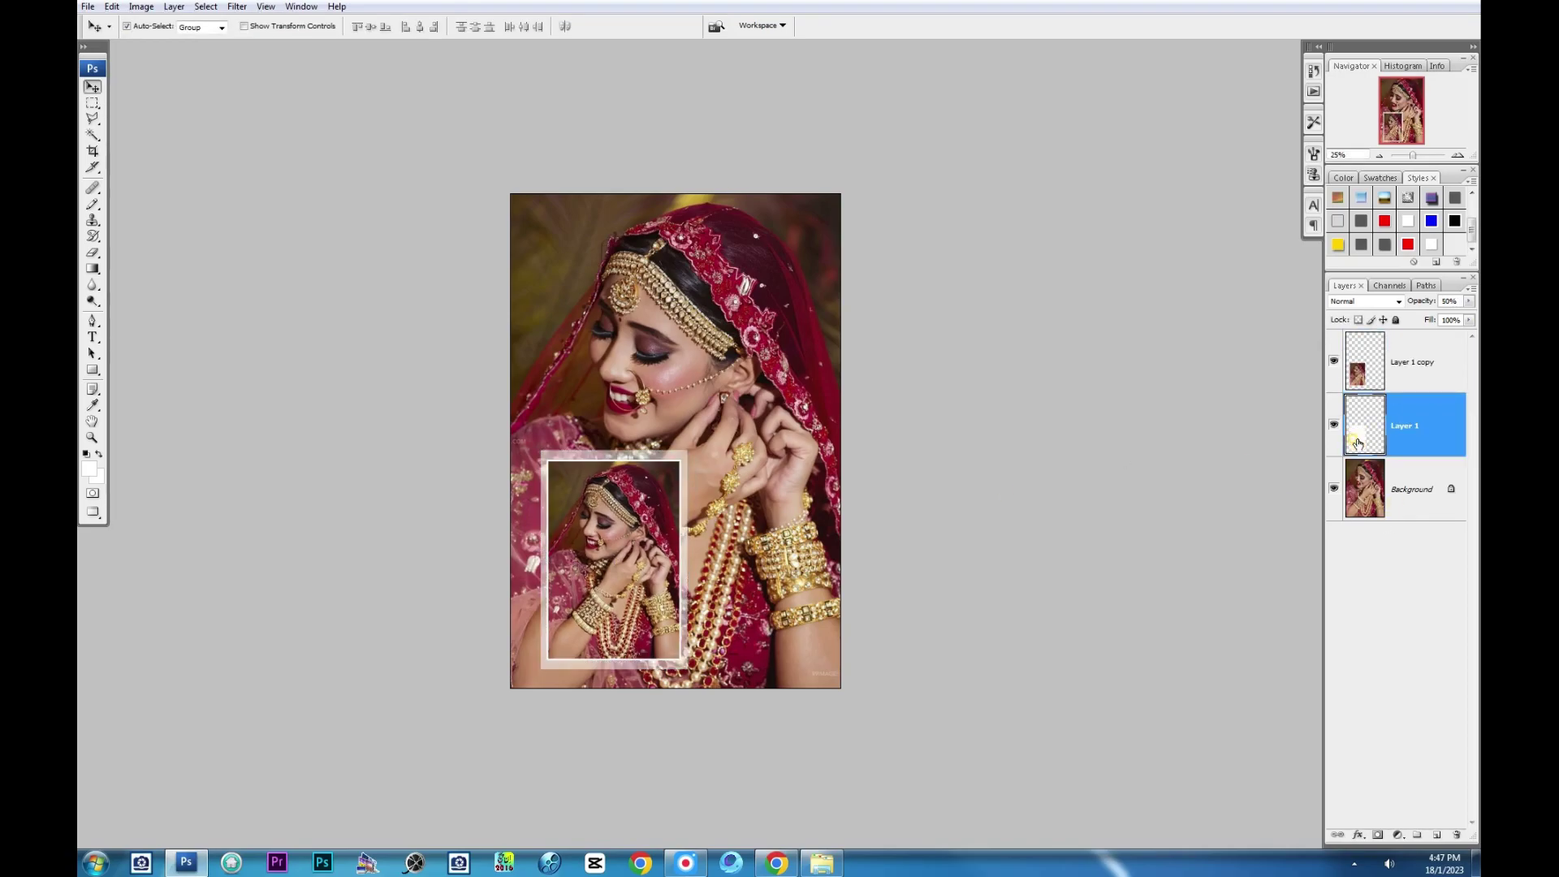
left_click(1413, 488)
key("ctrl+j")
left_click(1413, 552)
key("ctrl+BackSpace")
left_click(1420, 510)
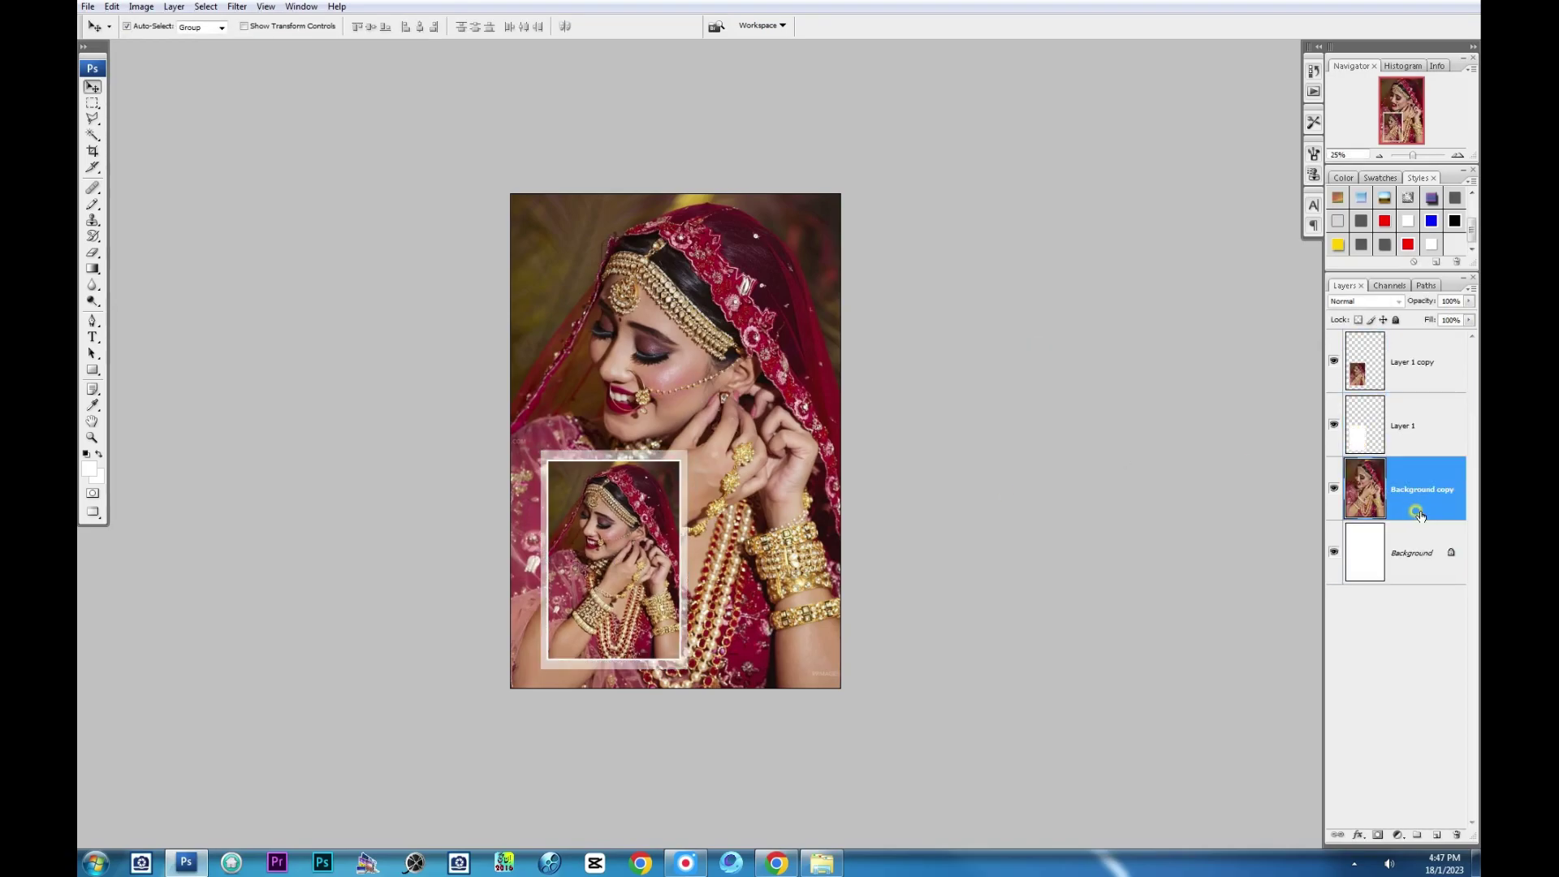
key("5")
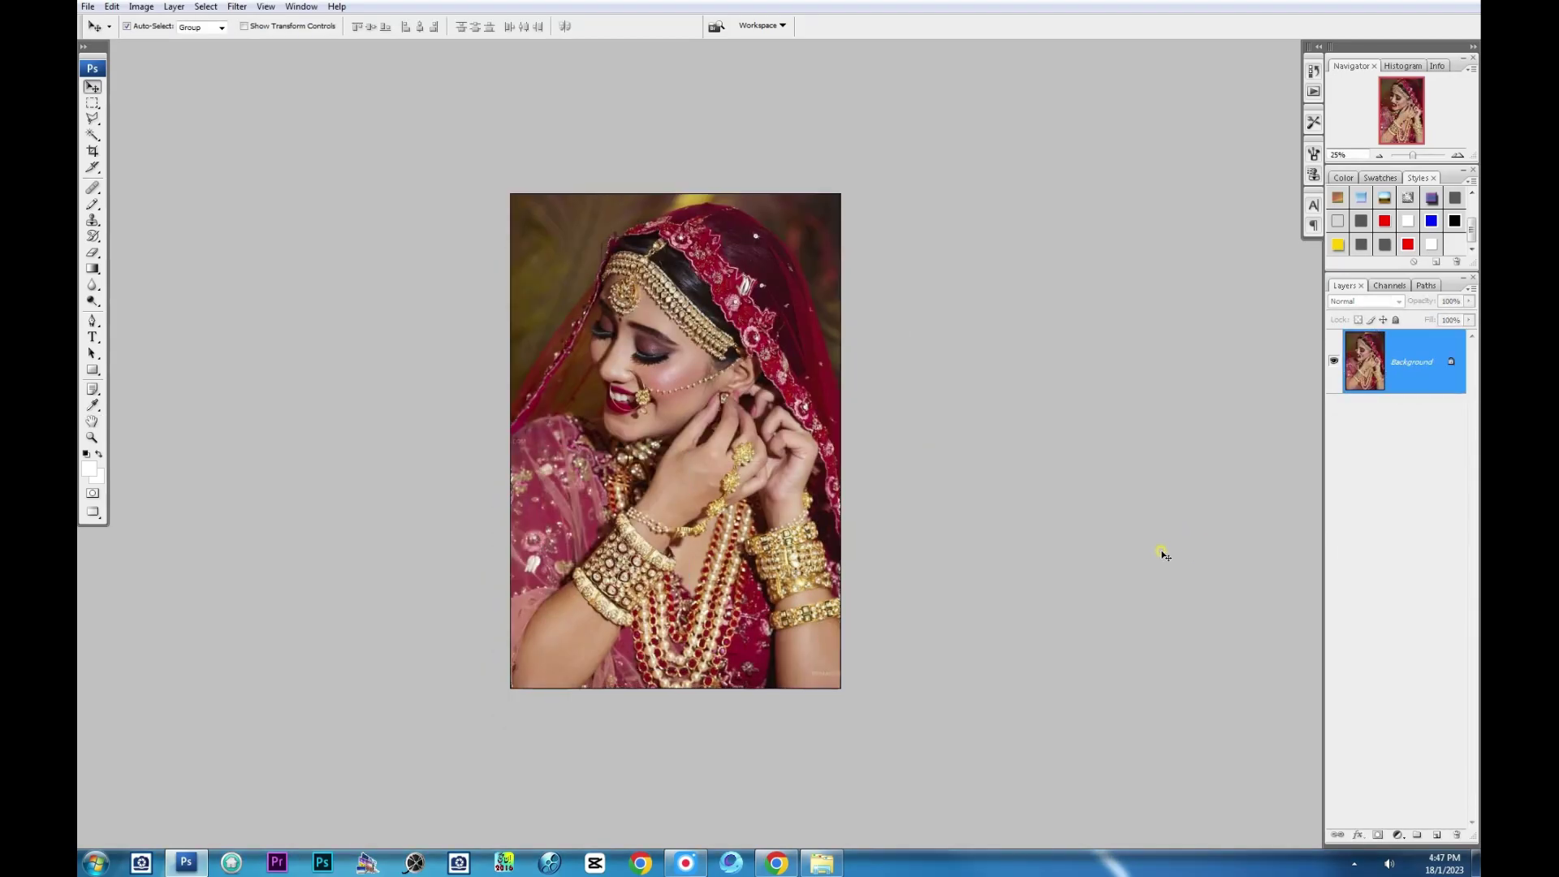
Step: Add a small black-and-white, white-outlined inset of the portrait at lower right
key("ctrl+c")
key("ctrl+v")
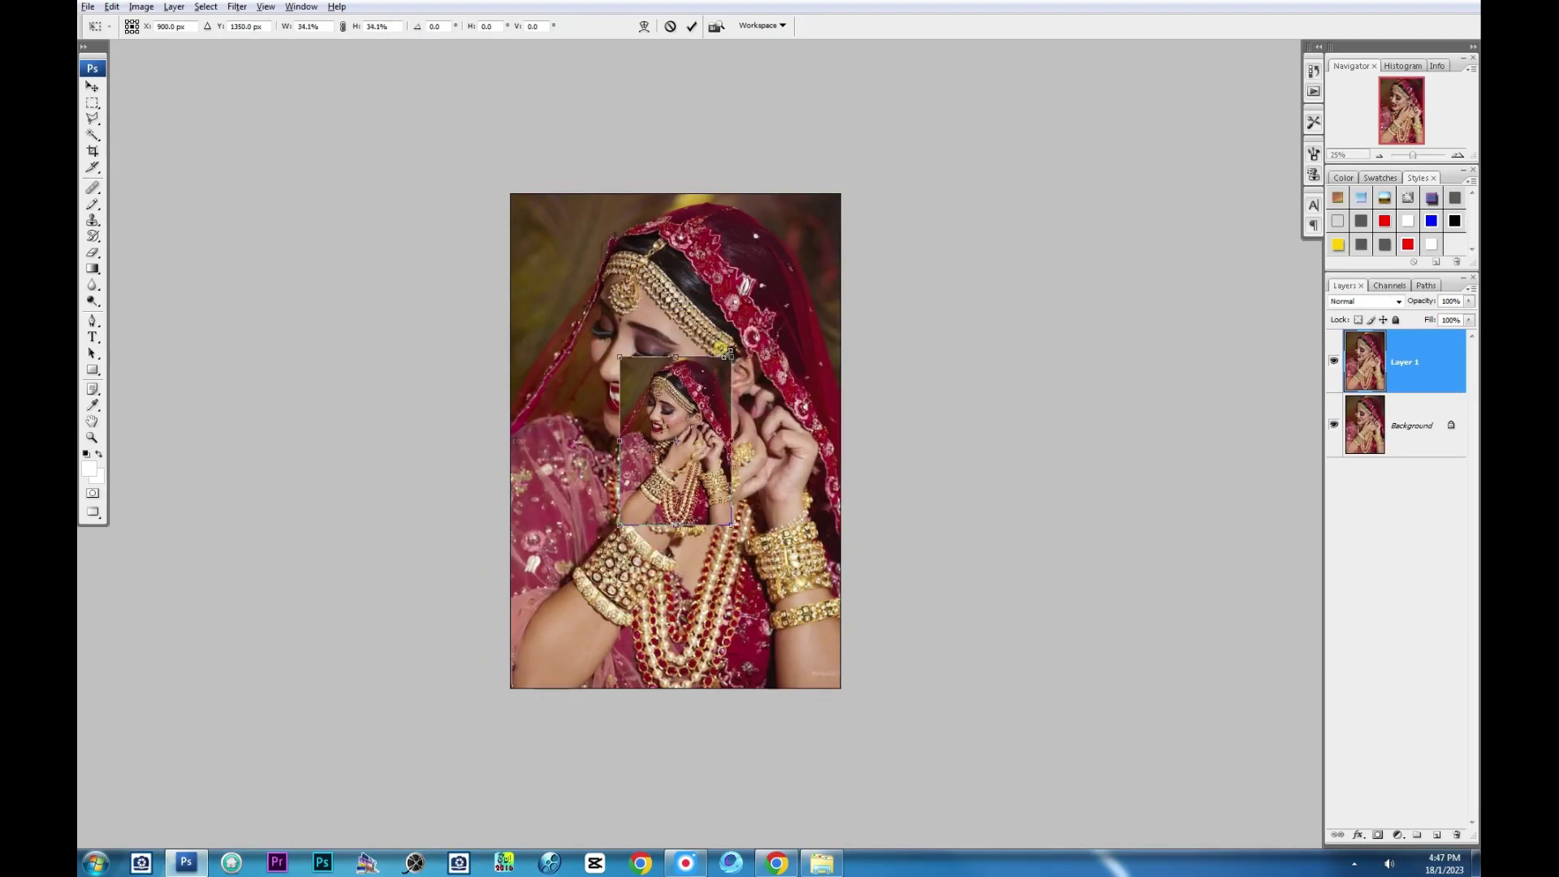
mouse_move(704, 385)
left_mouse_down()
mouse_move(792, 560)
mouse_move(616, 504)
left_mouse_up()
key("ctrl+shift+u")
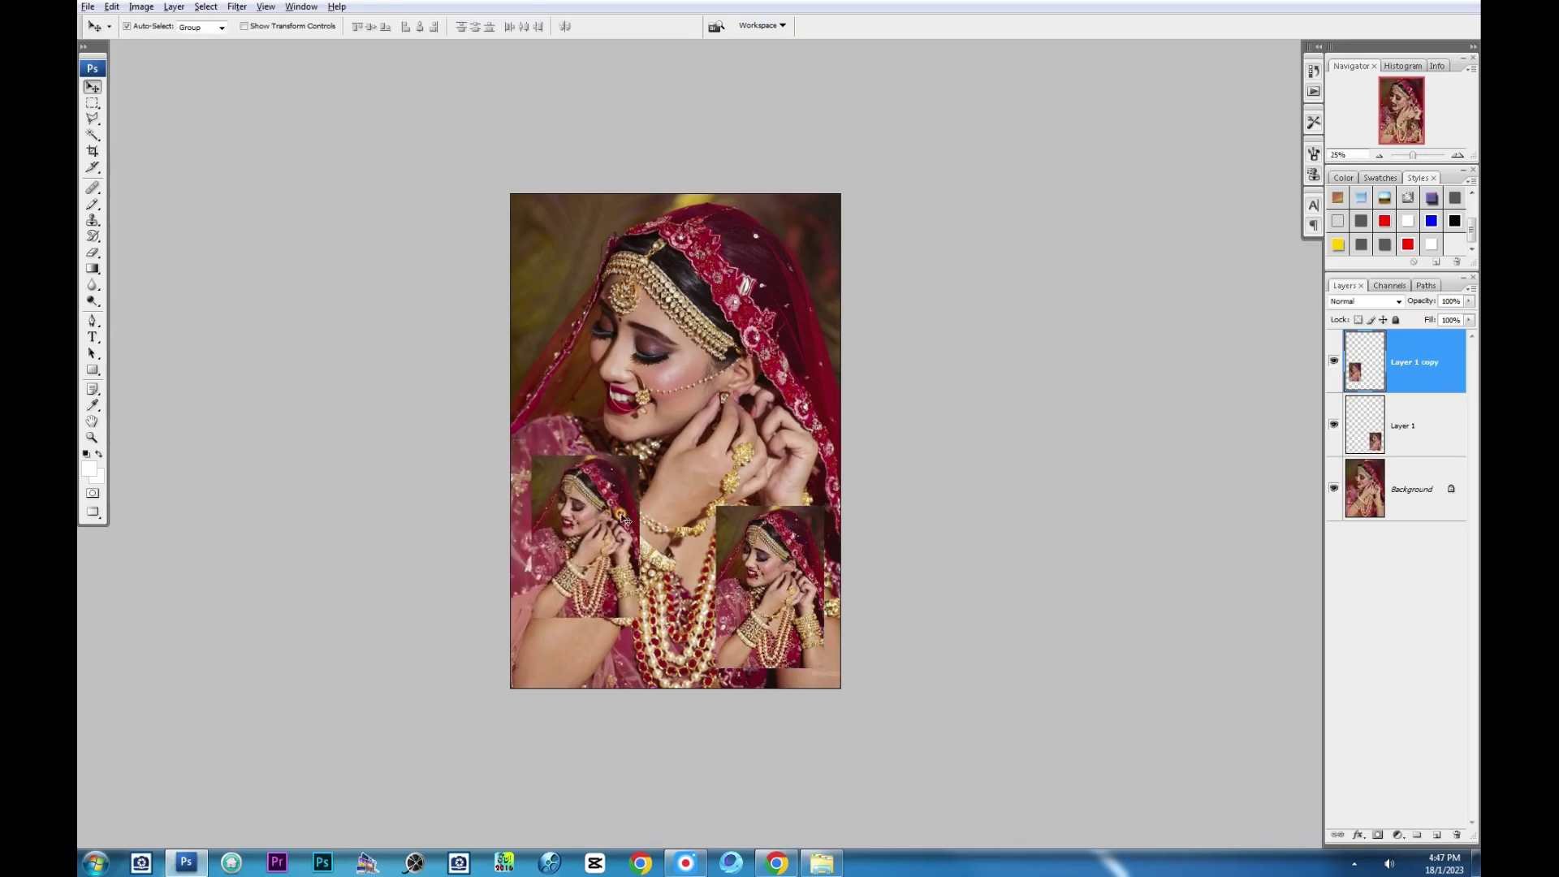
key("alt+e")
key("s")
key("Return")
Step: Colorize the lower-right inset on Layer 1 with Hue/Saturation
key("ctrl+l")
key("Escape")
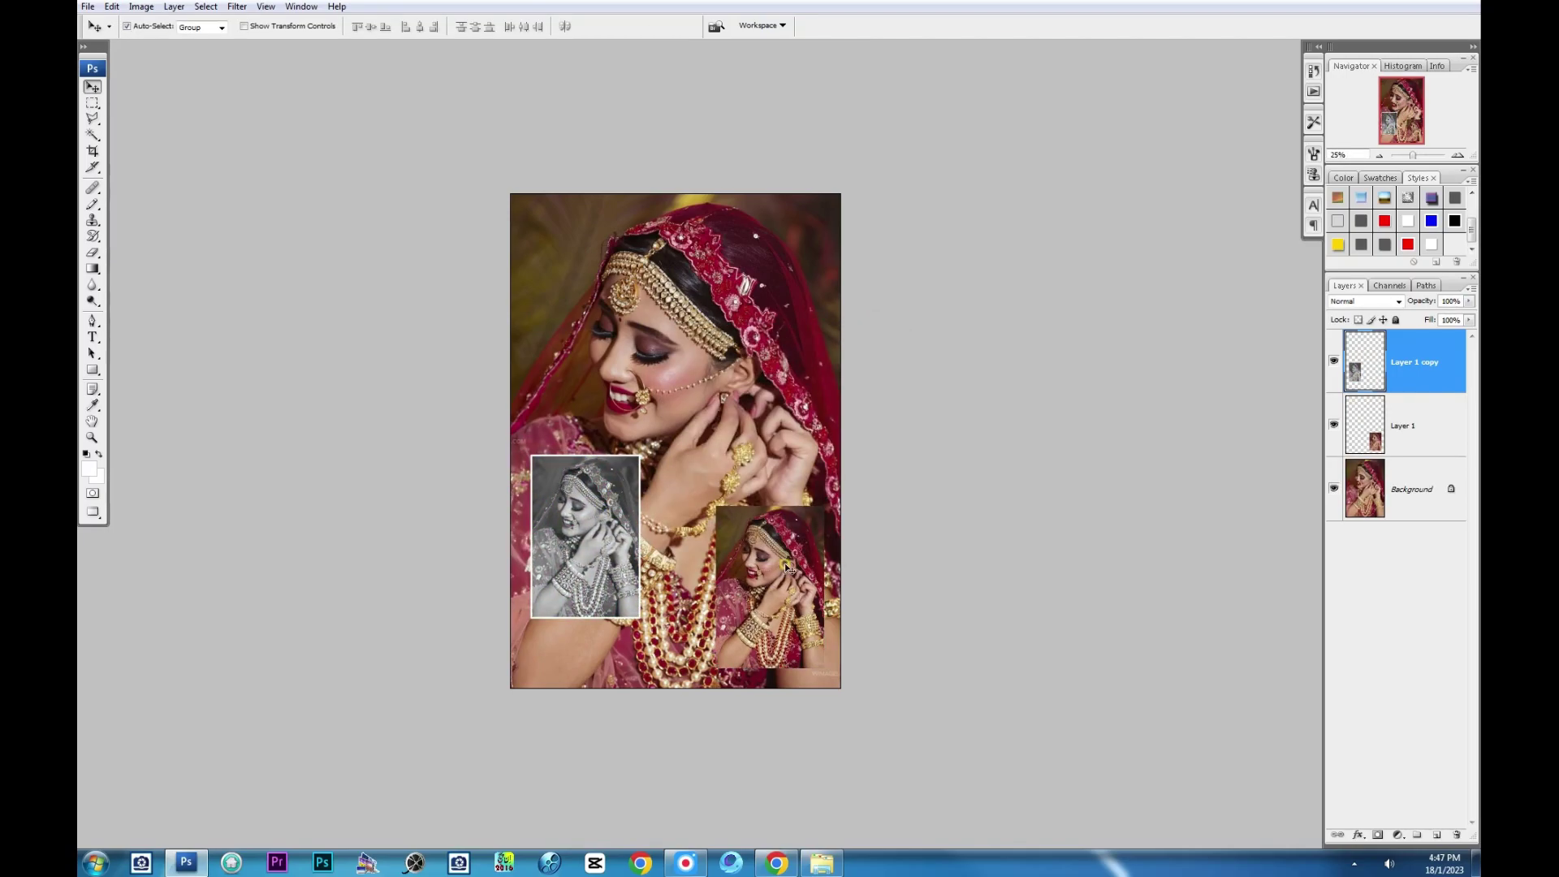
key("alt+bracketleft")
key("ctrl+u")
left_click(879, 498)
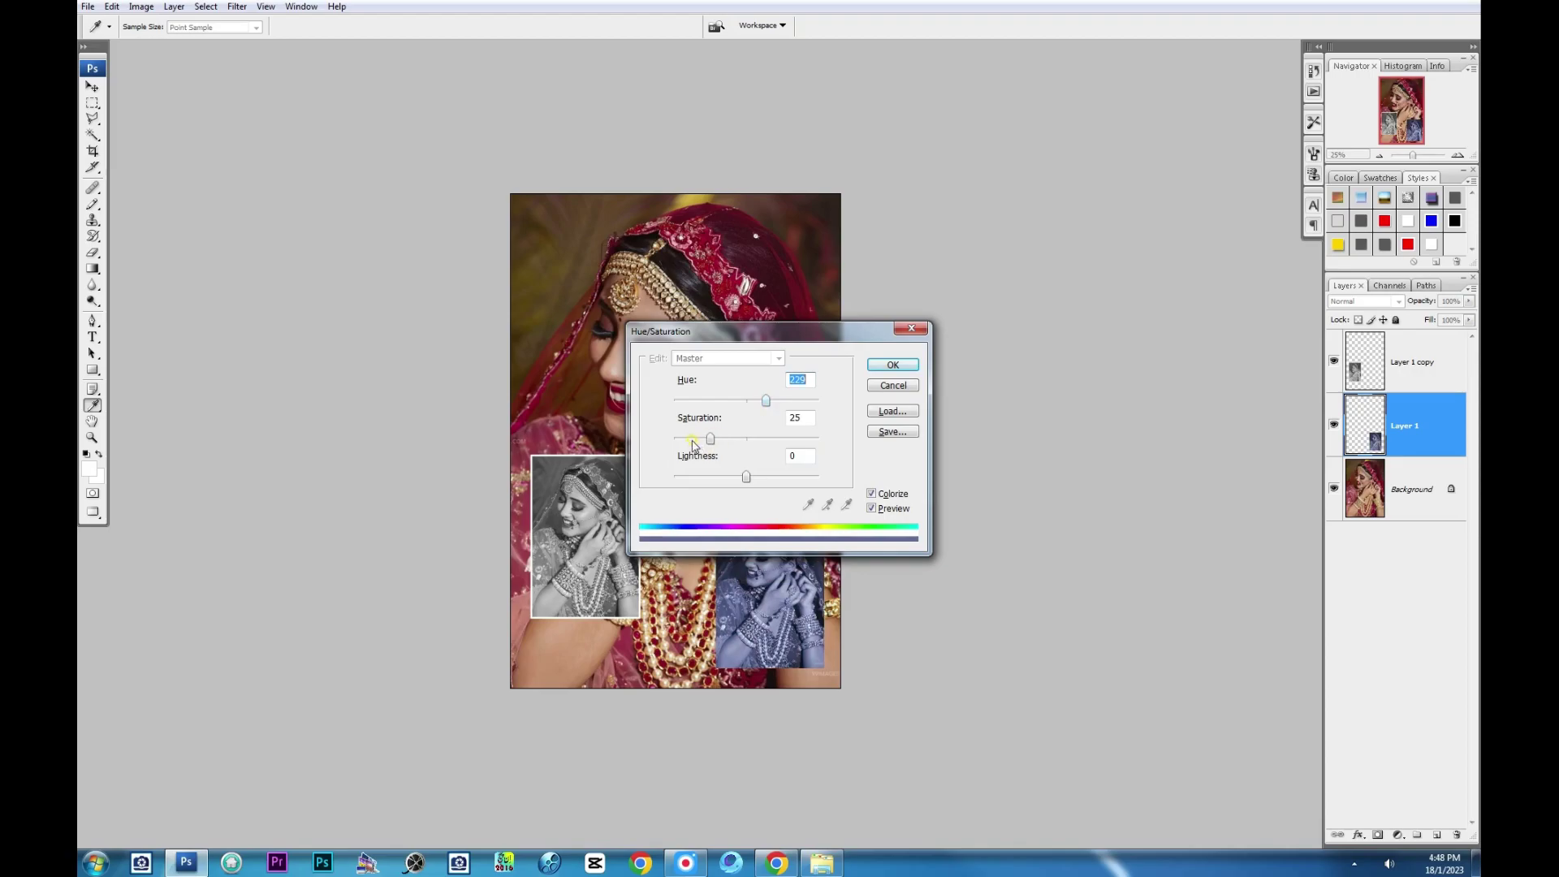
key("Return")
Step: Duplicate the Background and colorize it green with Hue 147
left_click(1379, 491)
key("ctrl+j")
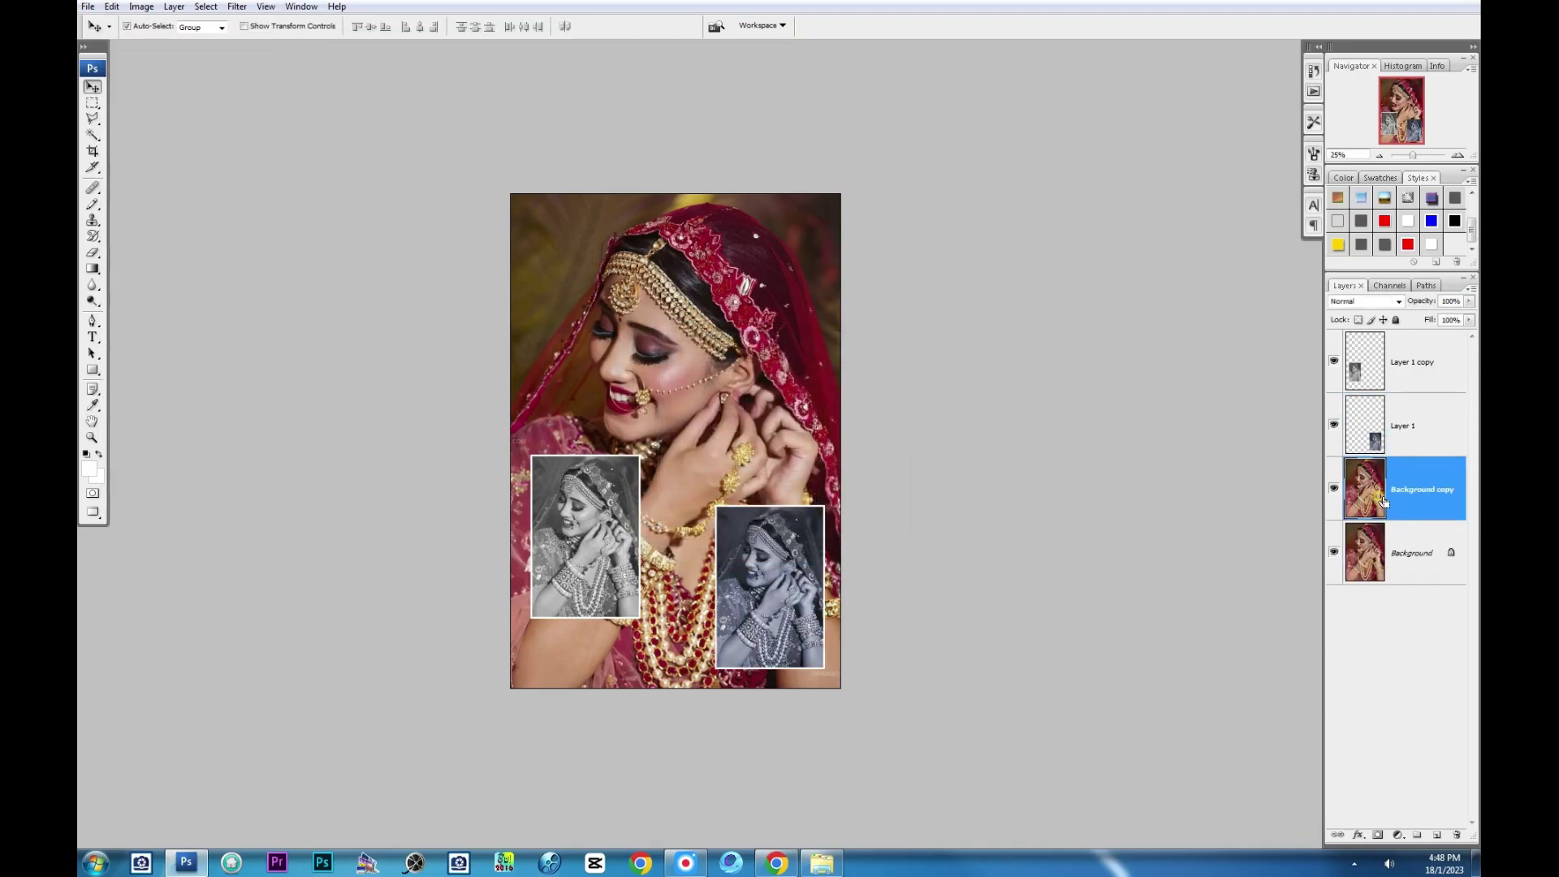
key("ctrl+shift+u")
key("ctrl+z")
key("ctrl+u")
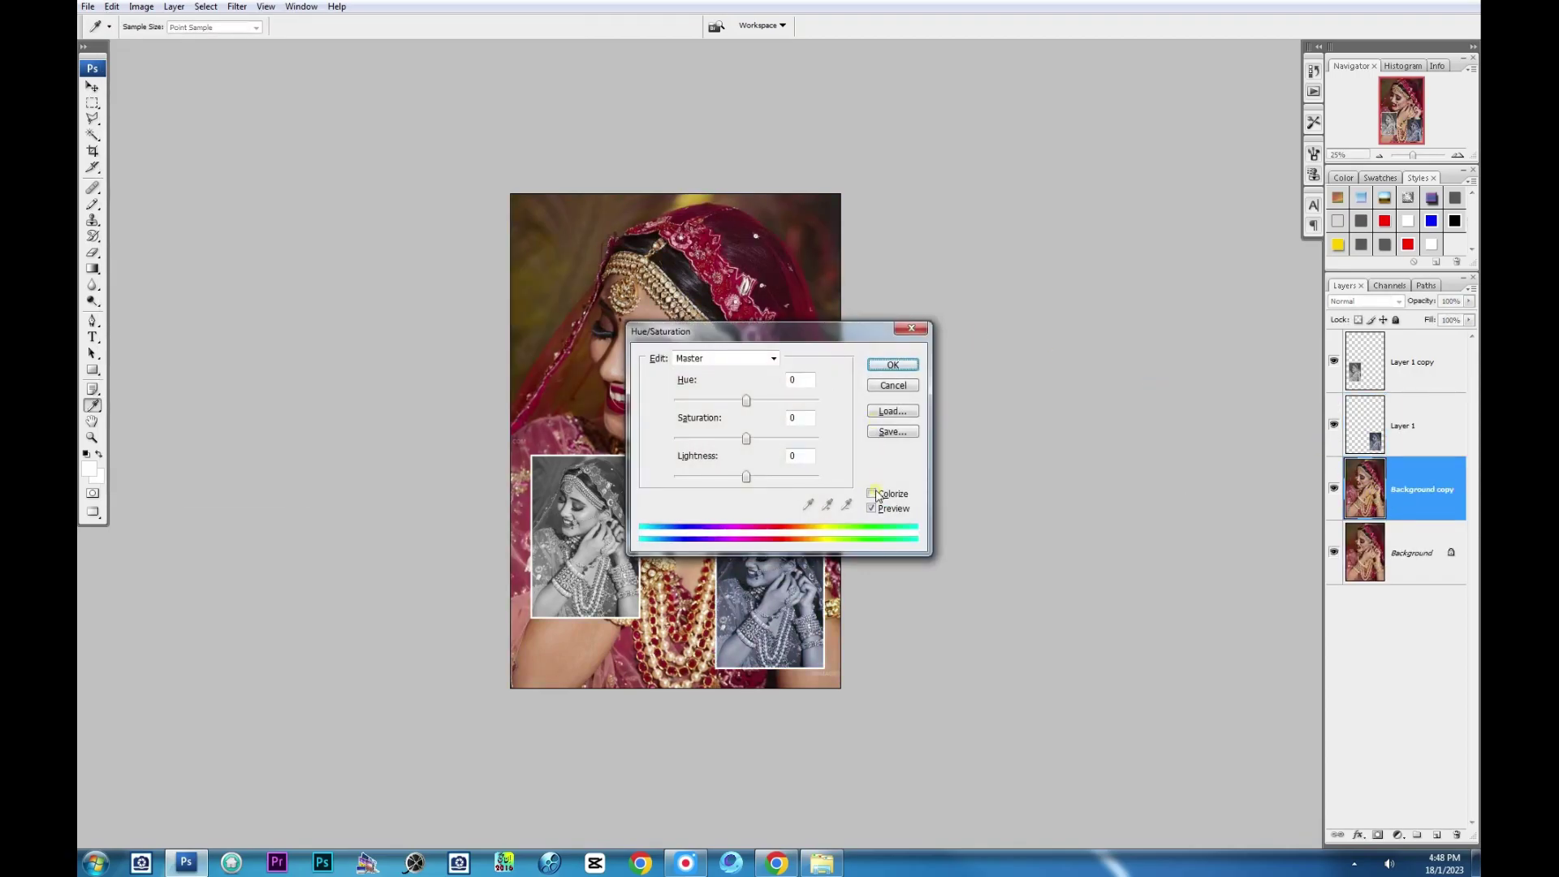
left_click(875, 494)
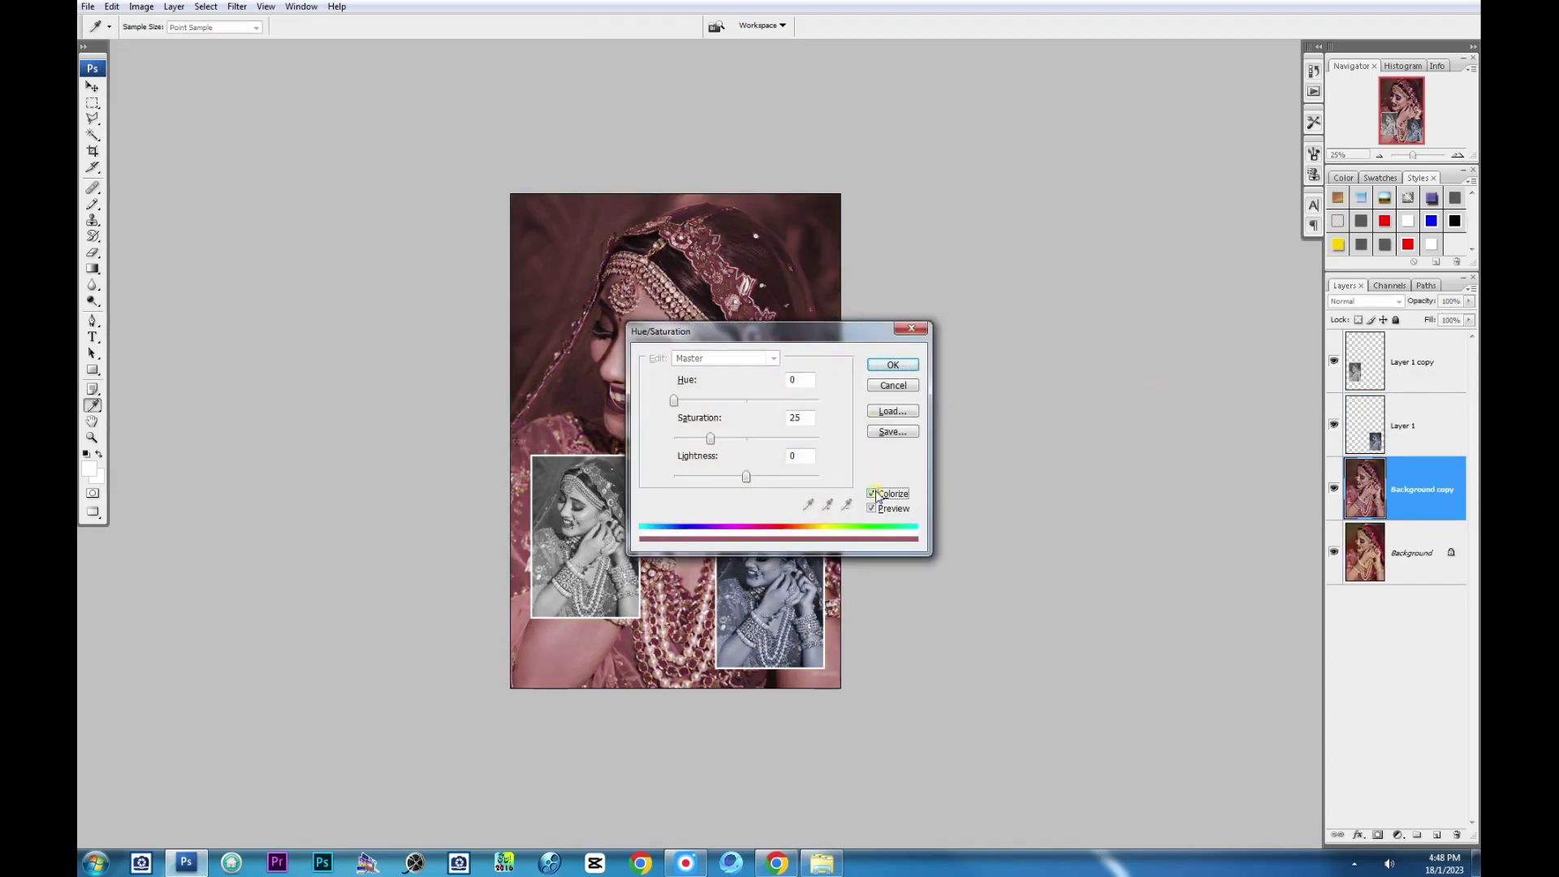
left_click(734, 400)
key("Return")
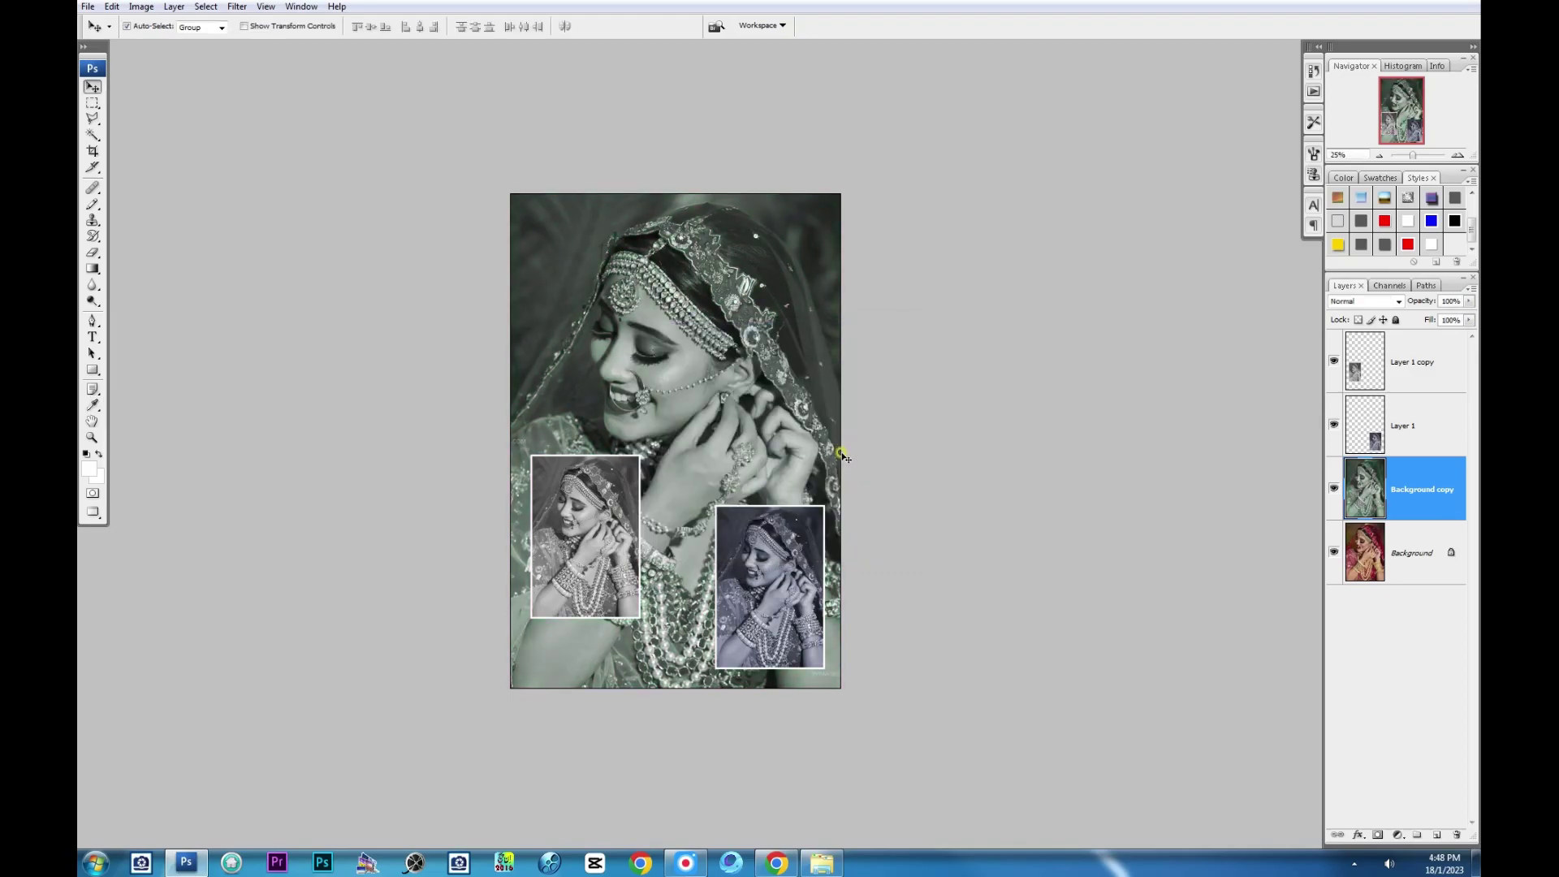
Step: Flatten the layers and save the tinted image as a copy
key("ctrl+shift+e")
key("ctrl+shift+s")
key("Return")
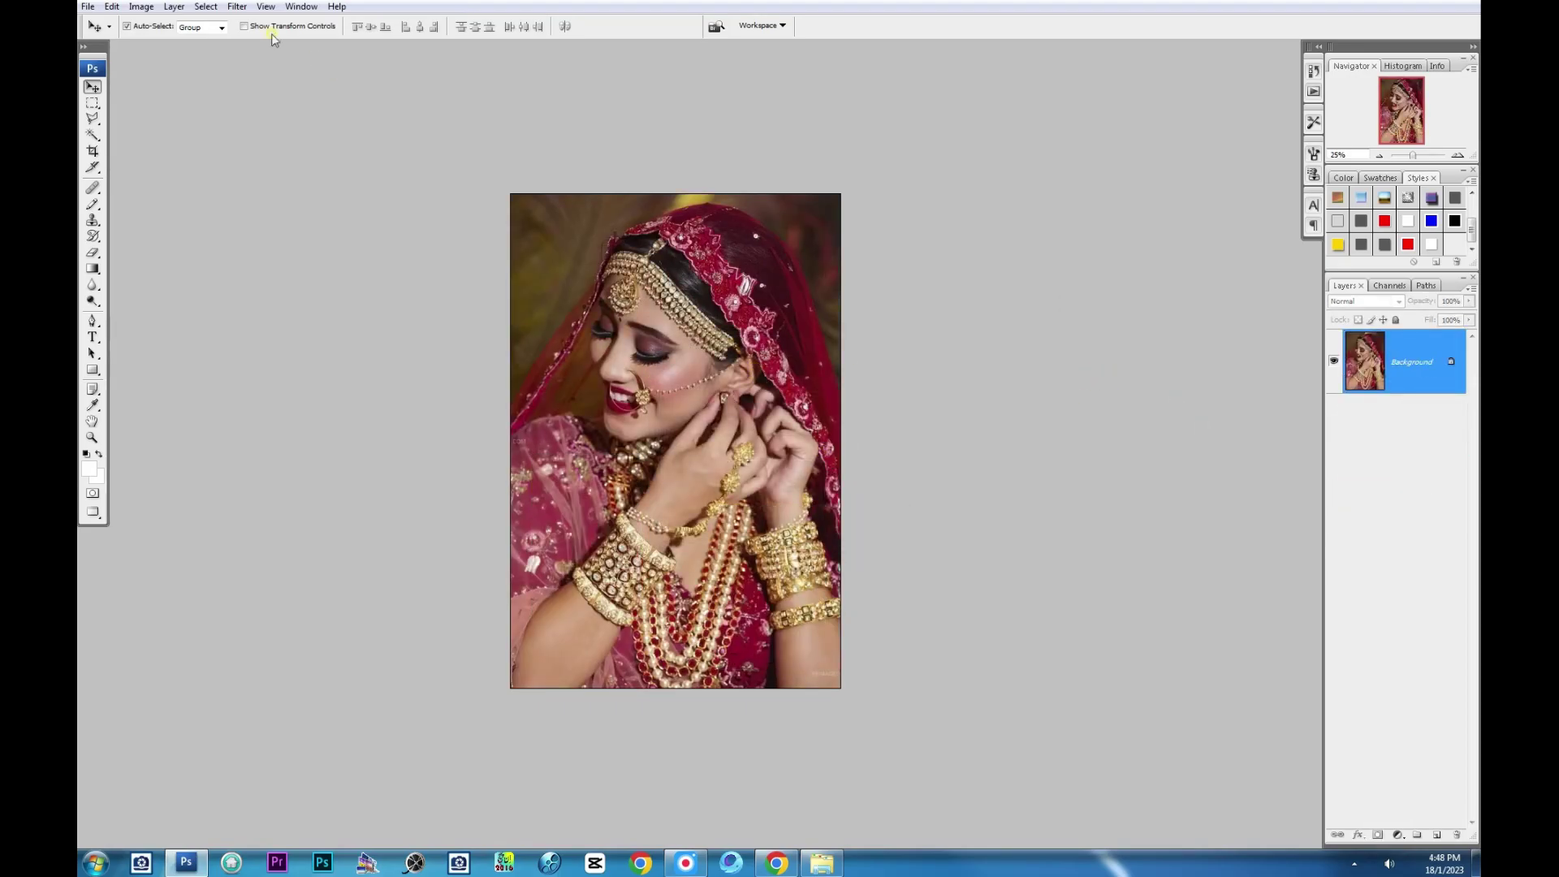
Step: Apply the Filters Unlimited Square Edge 11 frame, then undo it to restore the original photo
left_click(236, 6)
mouse_move(329, 328)
left_click(510, 333)
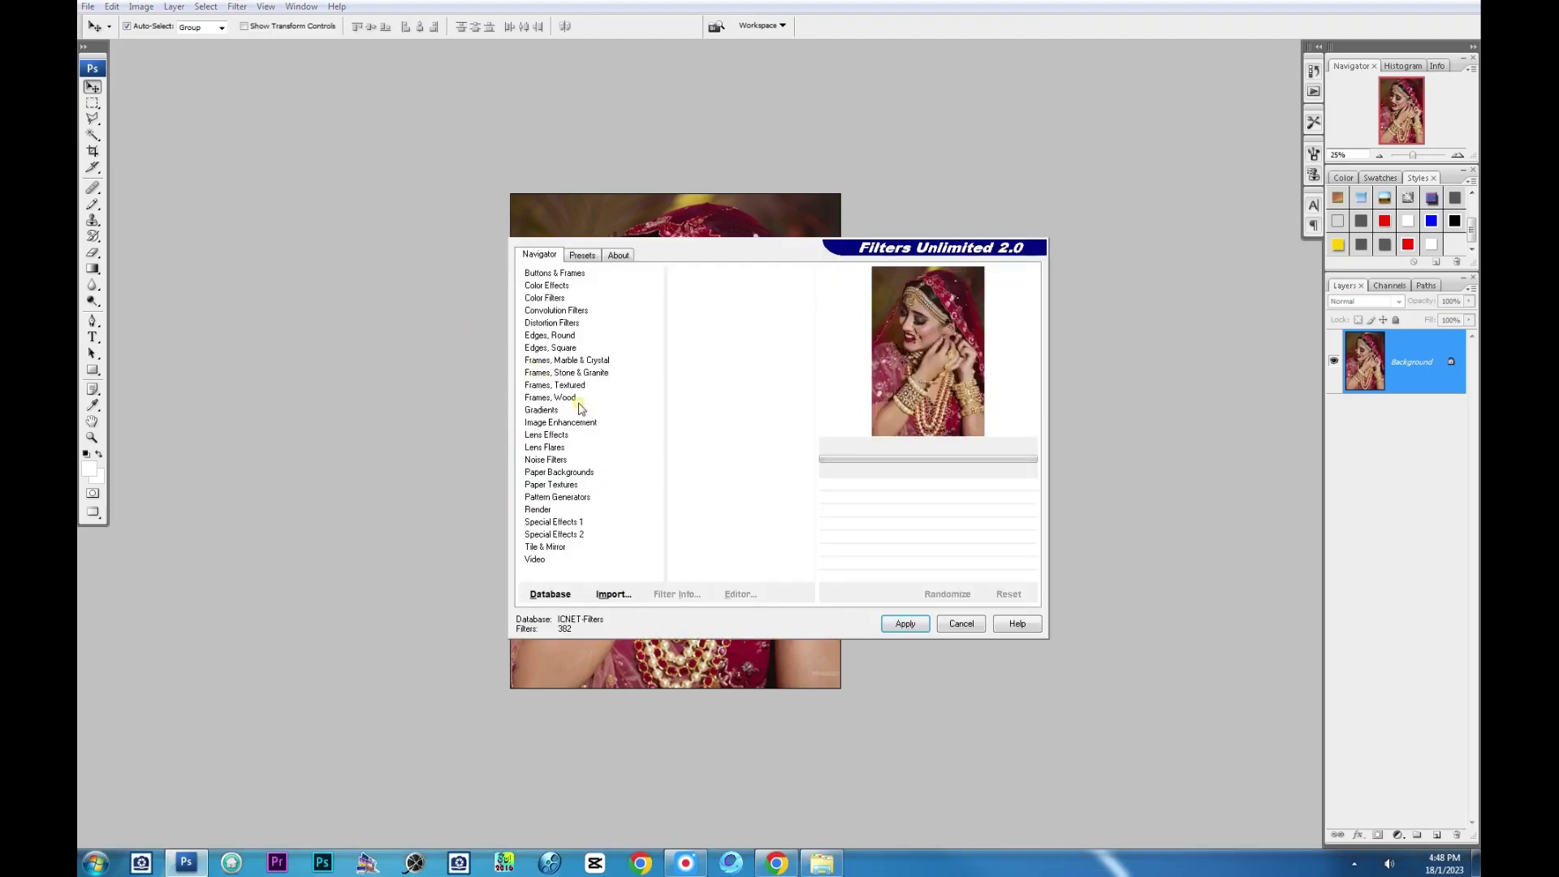
left_click(560, 347)
left_click(713, 466)
double_click(713, 471)
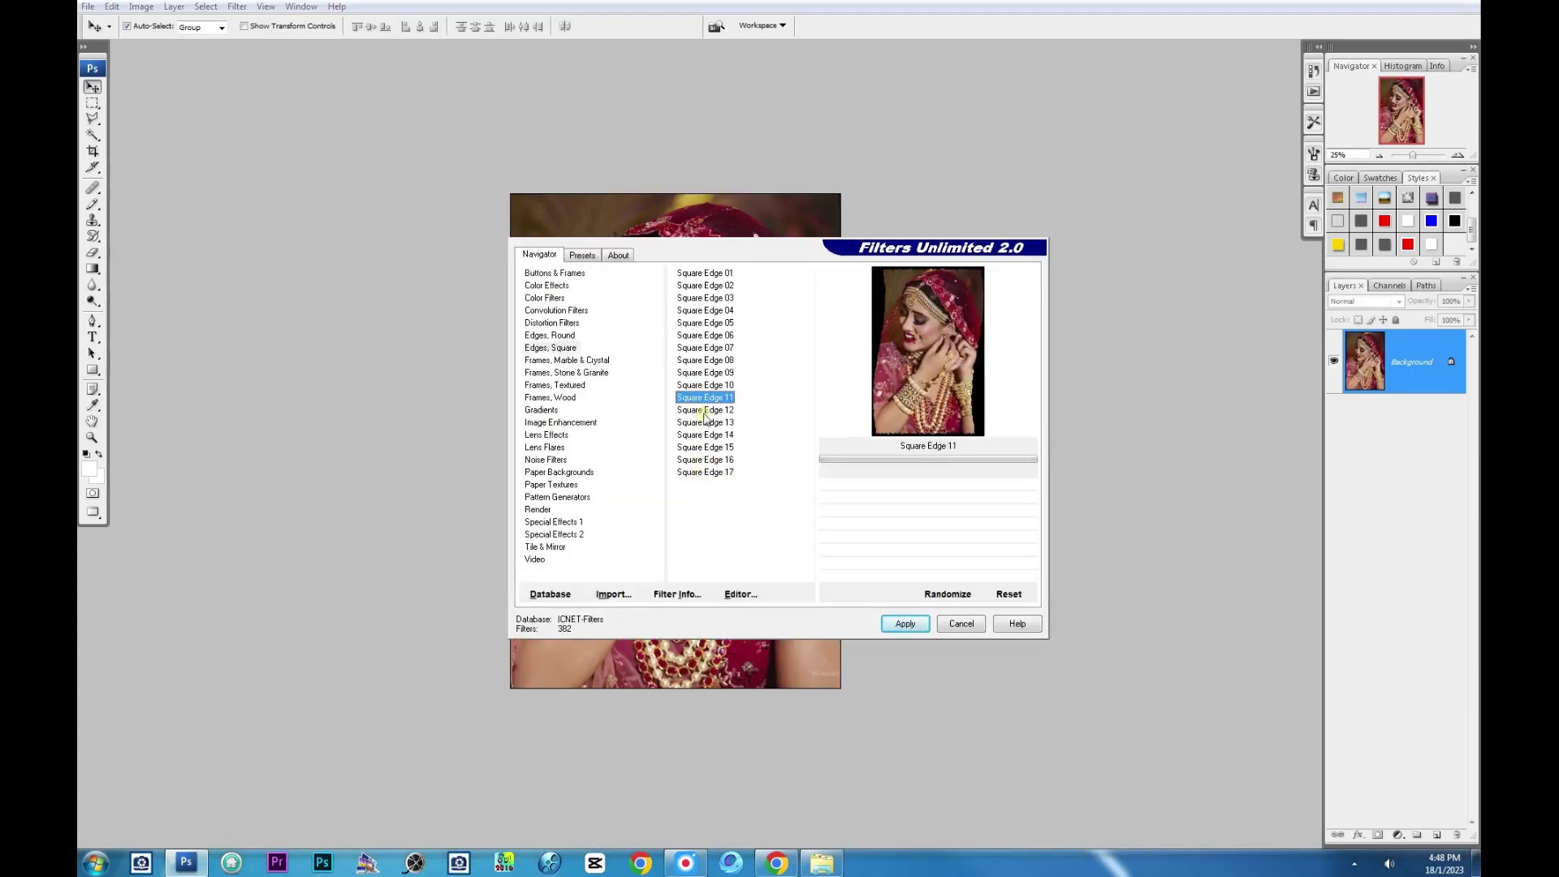
double_click(705, 435)
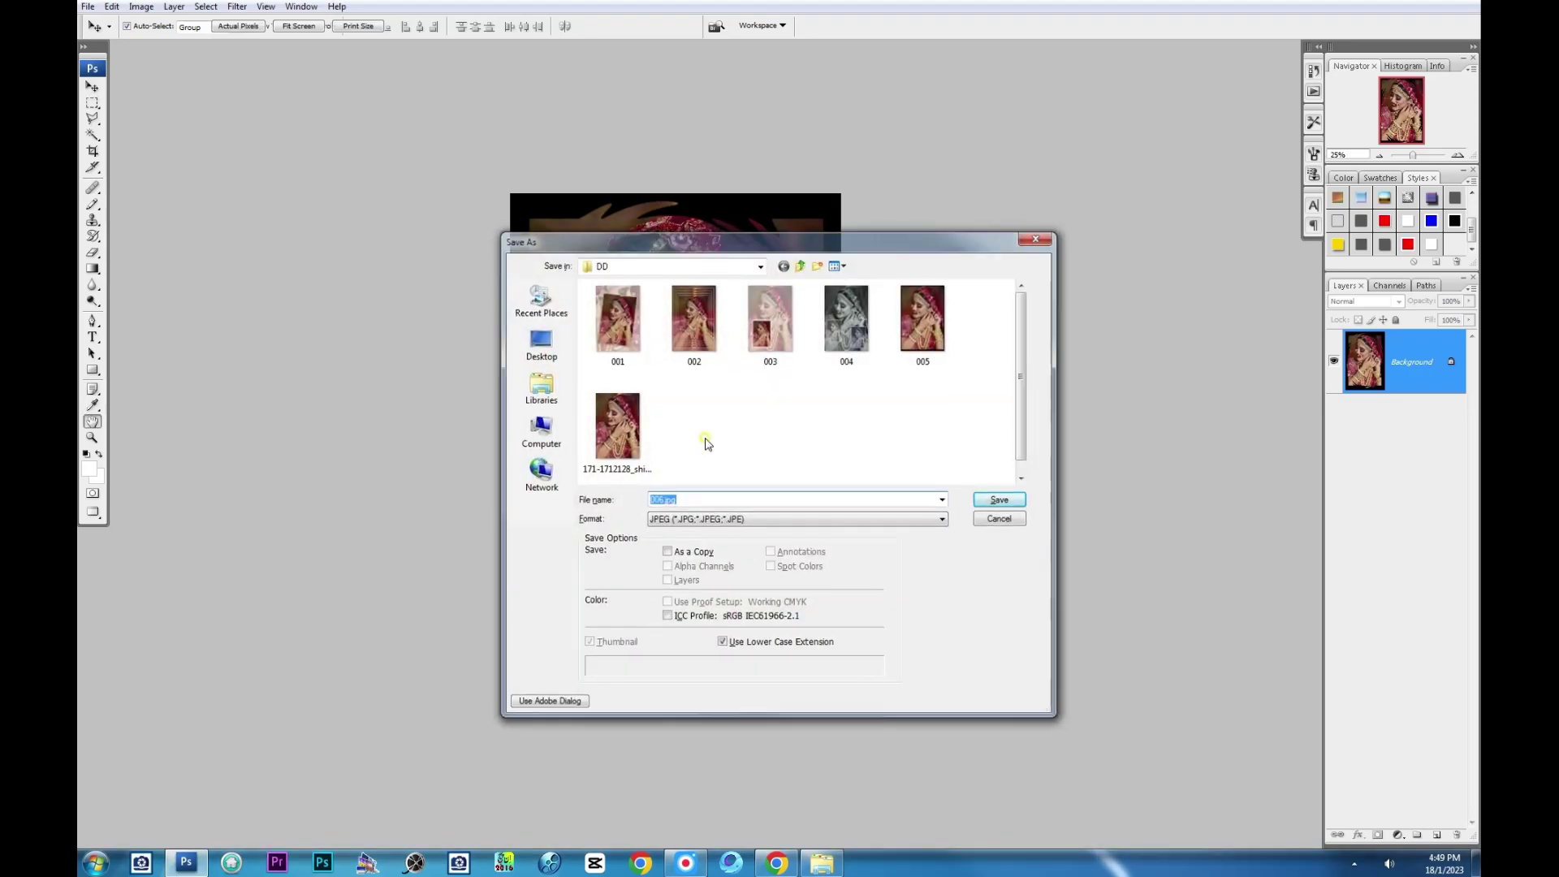
key("ctrl+z")
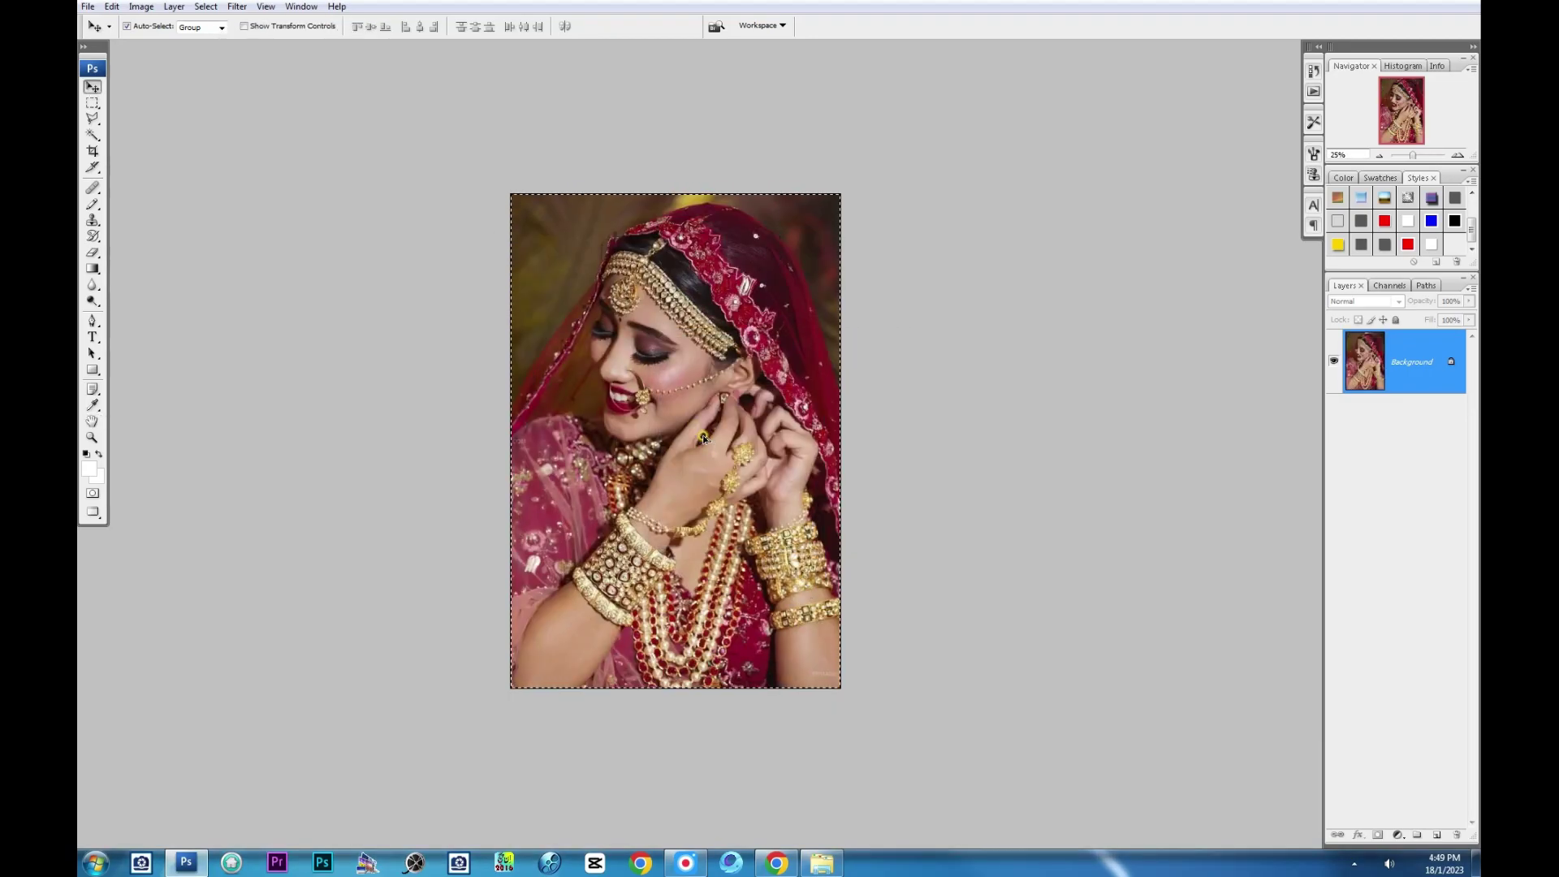
Step: Make a feathered oval selection and try a white vignette fill, then undo it
right_click(92, 103)
left_click(155, 111)
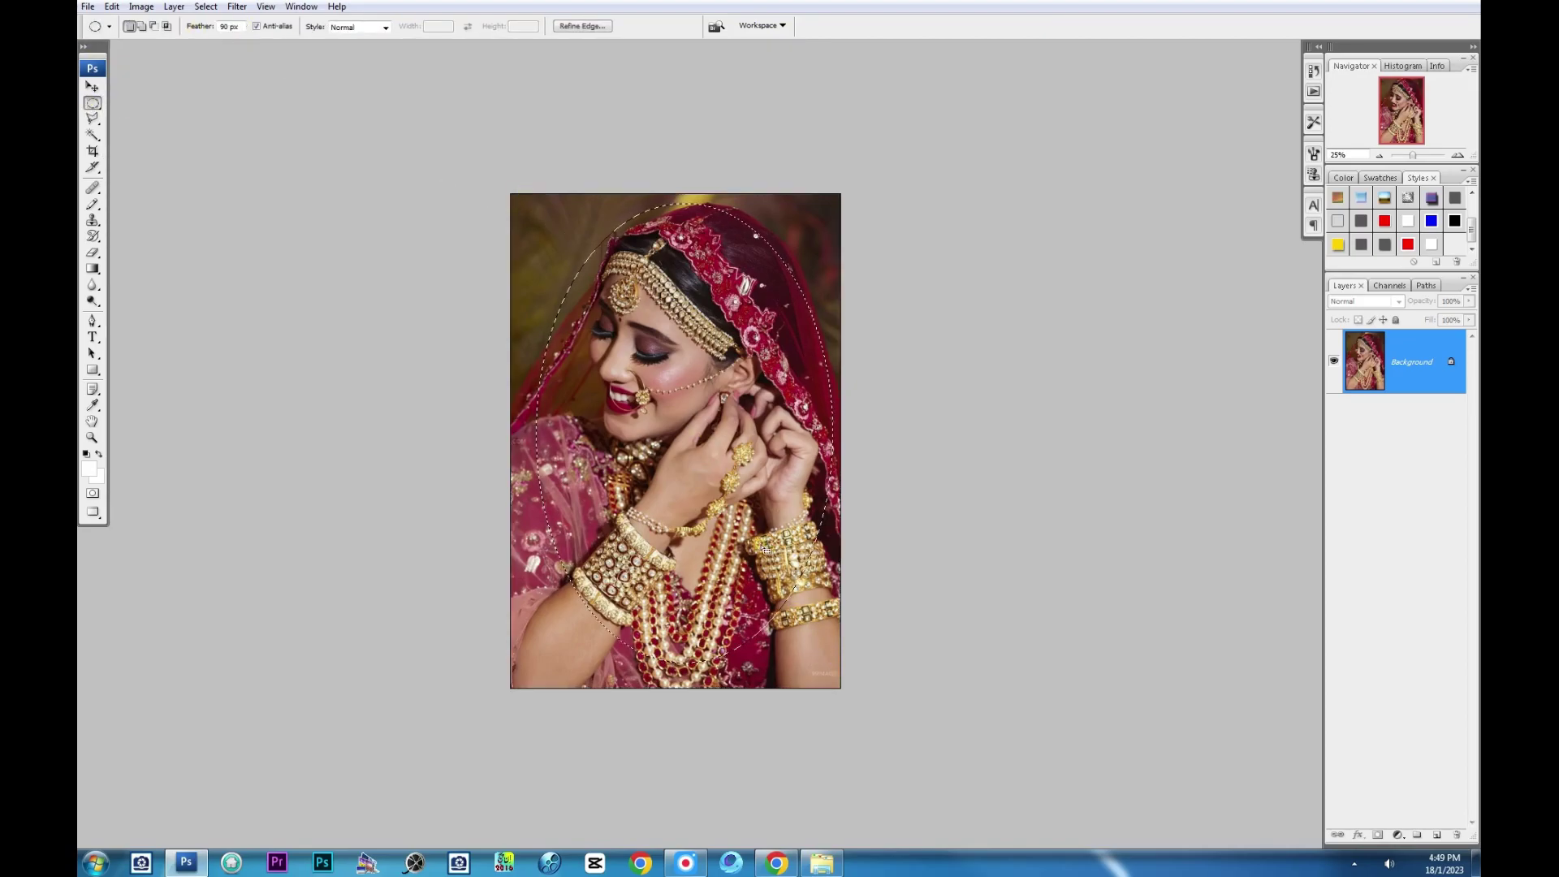
key("Delete")
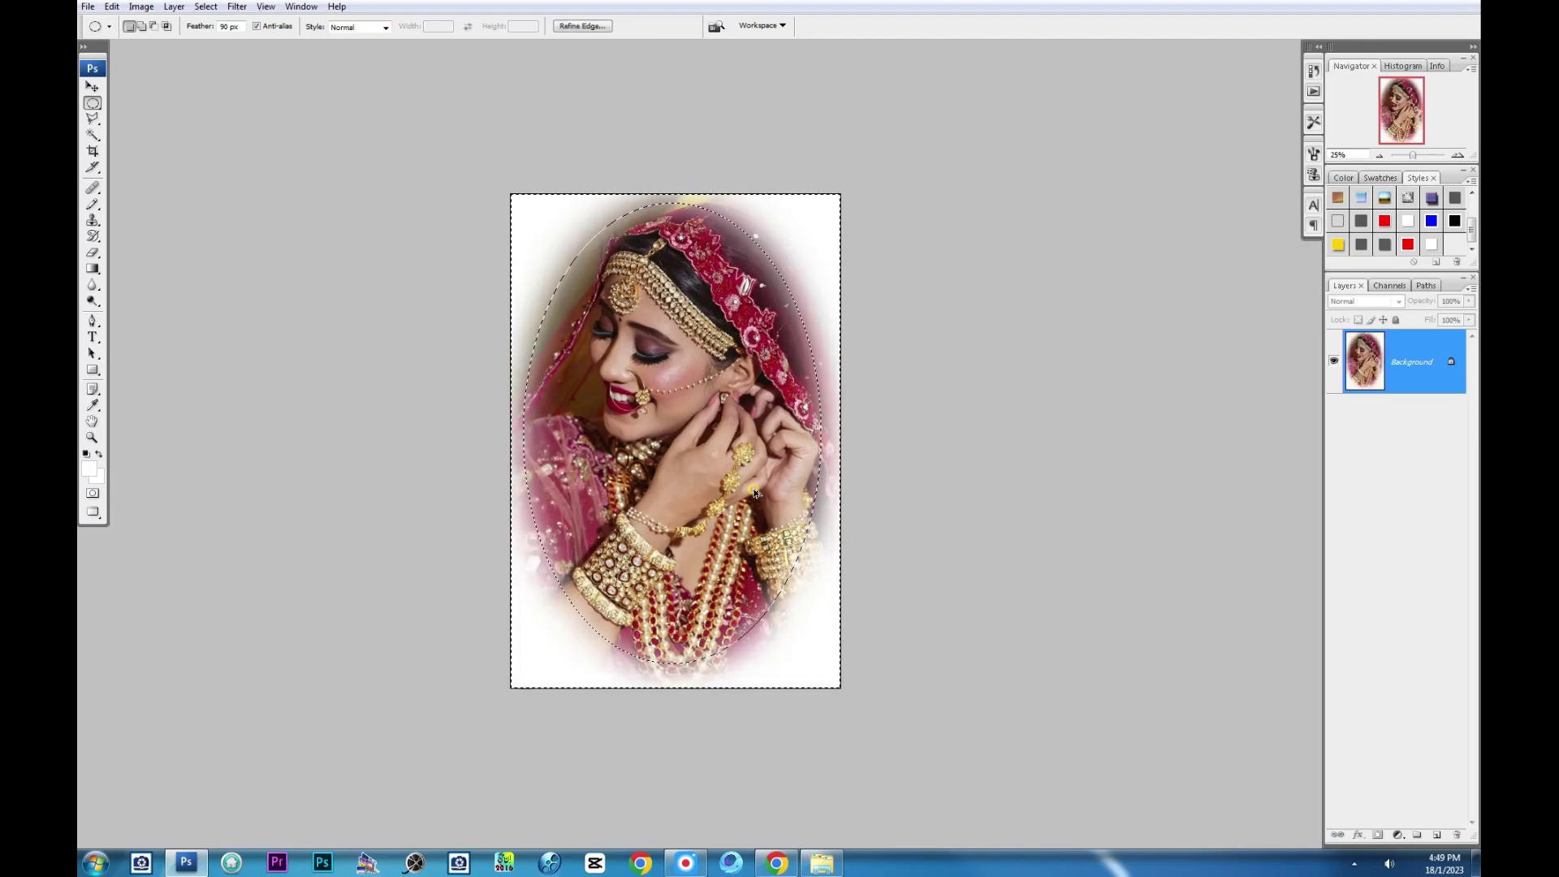
key("ctrl+z")
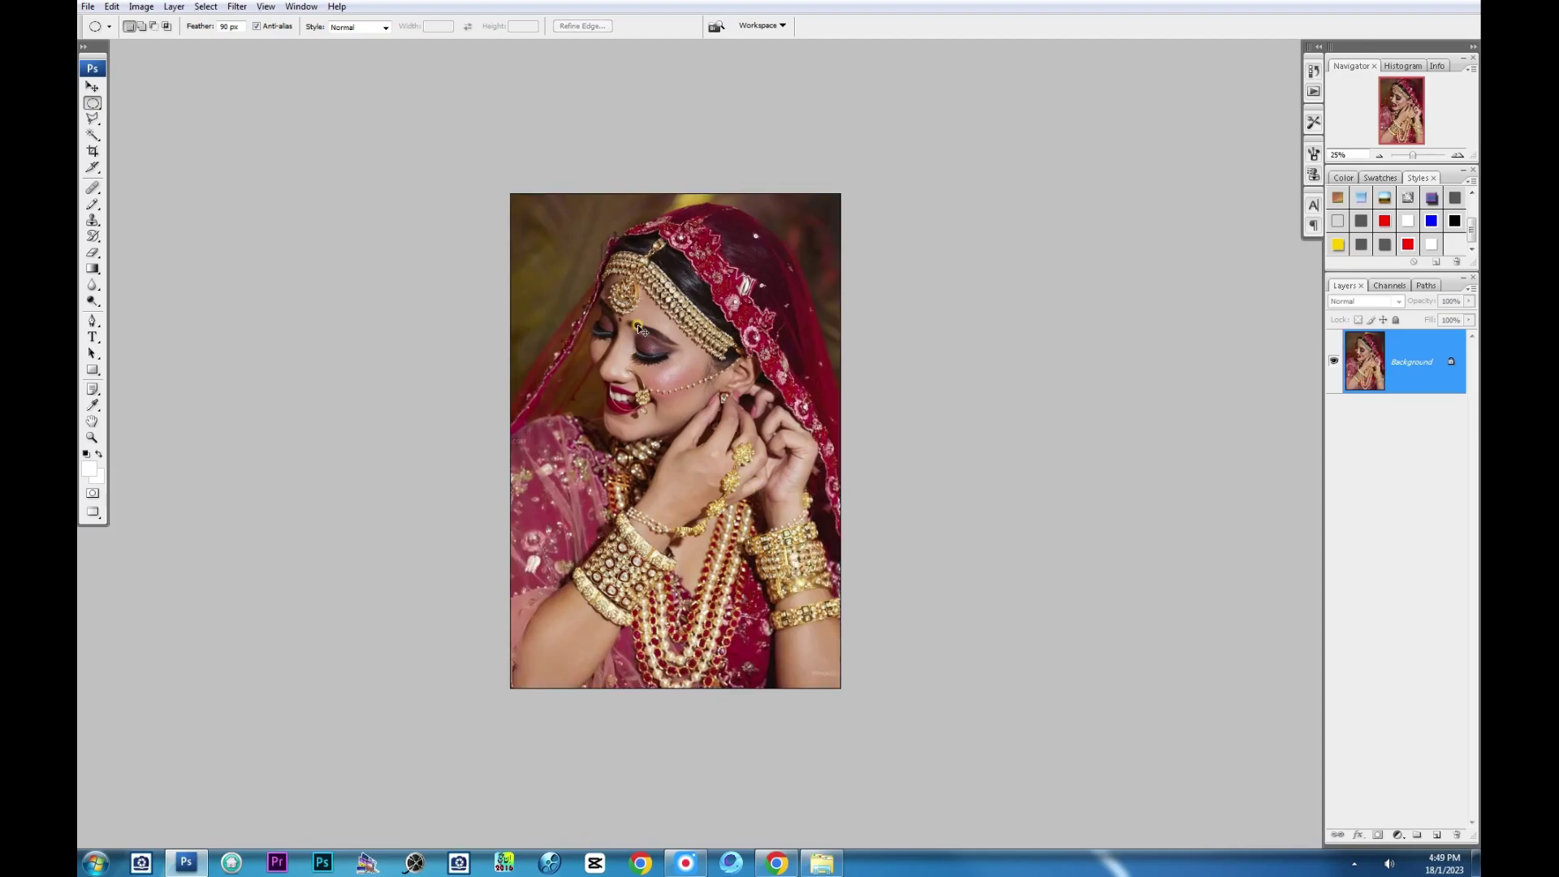
Step: Copy the oval to a new layer and give it a Filters Unlimited Round Edge frame
key("ctrl+j")
key("ctrl+t")
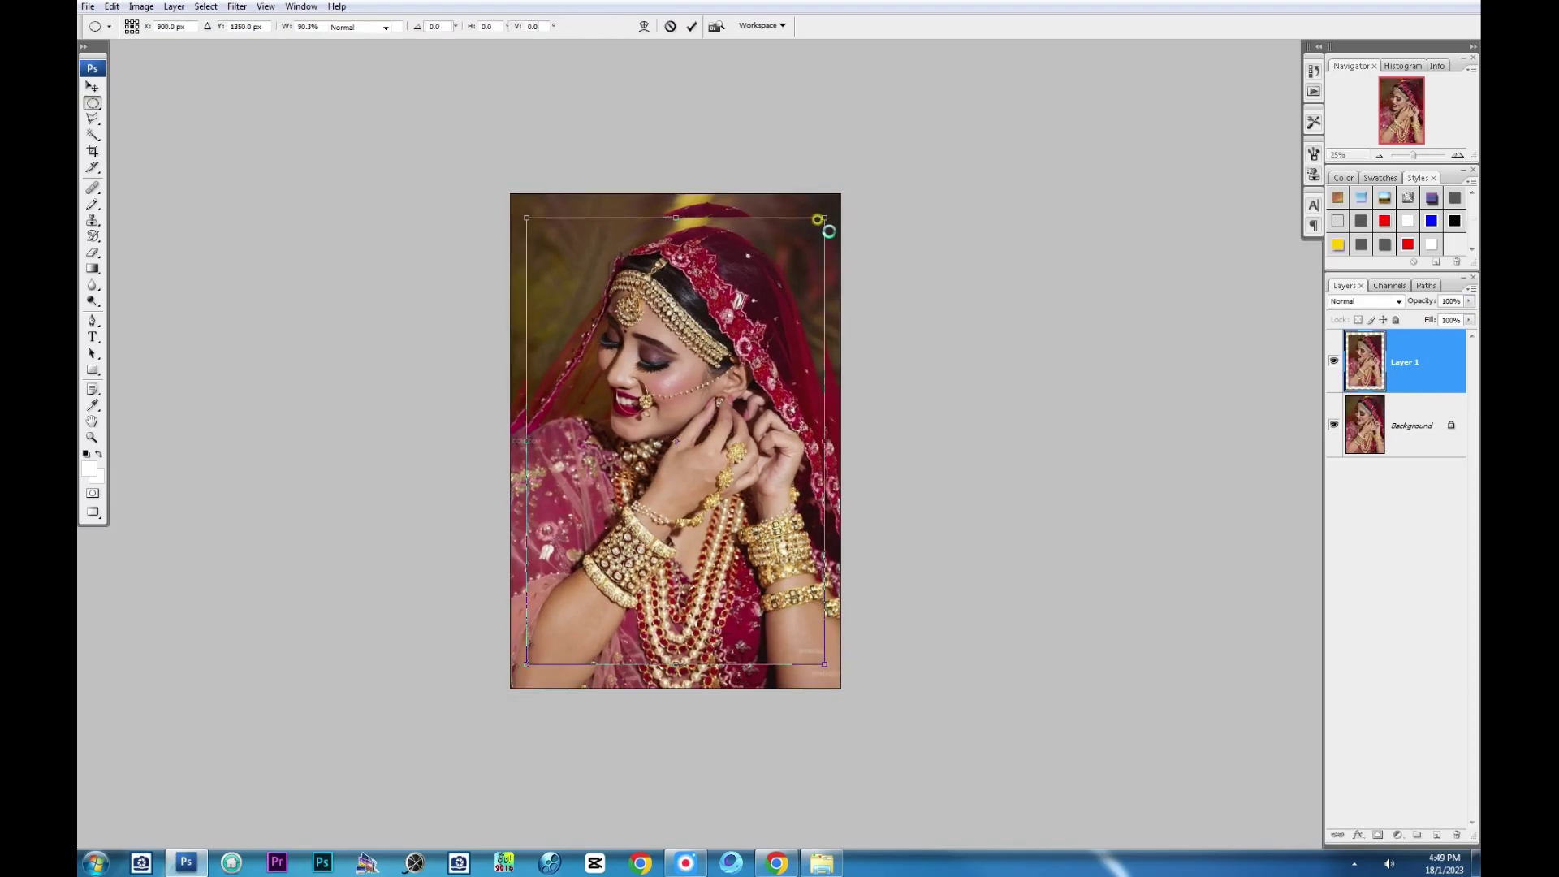
key("Return")
key("ctrl+alt+f")
left_click(549, 334)
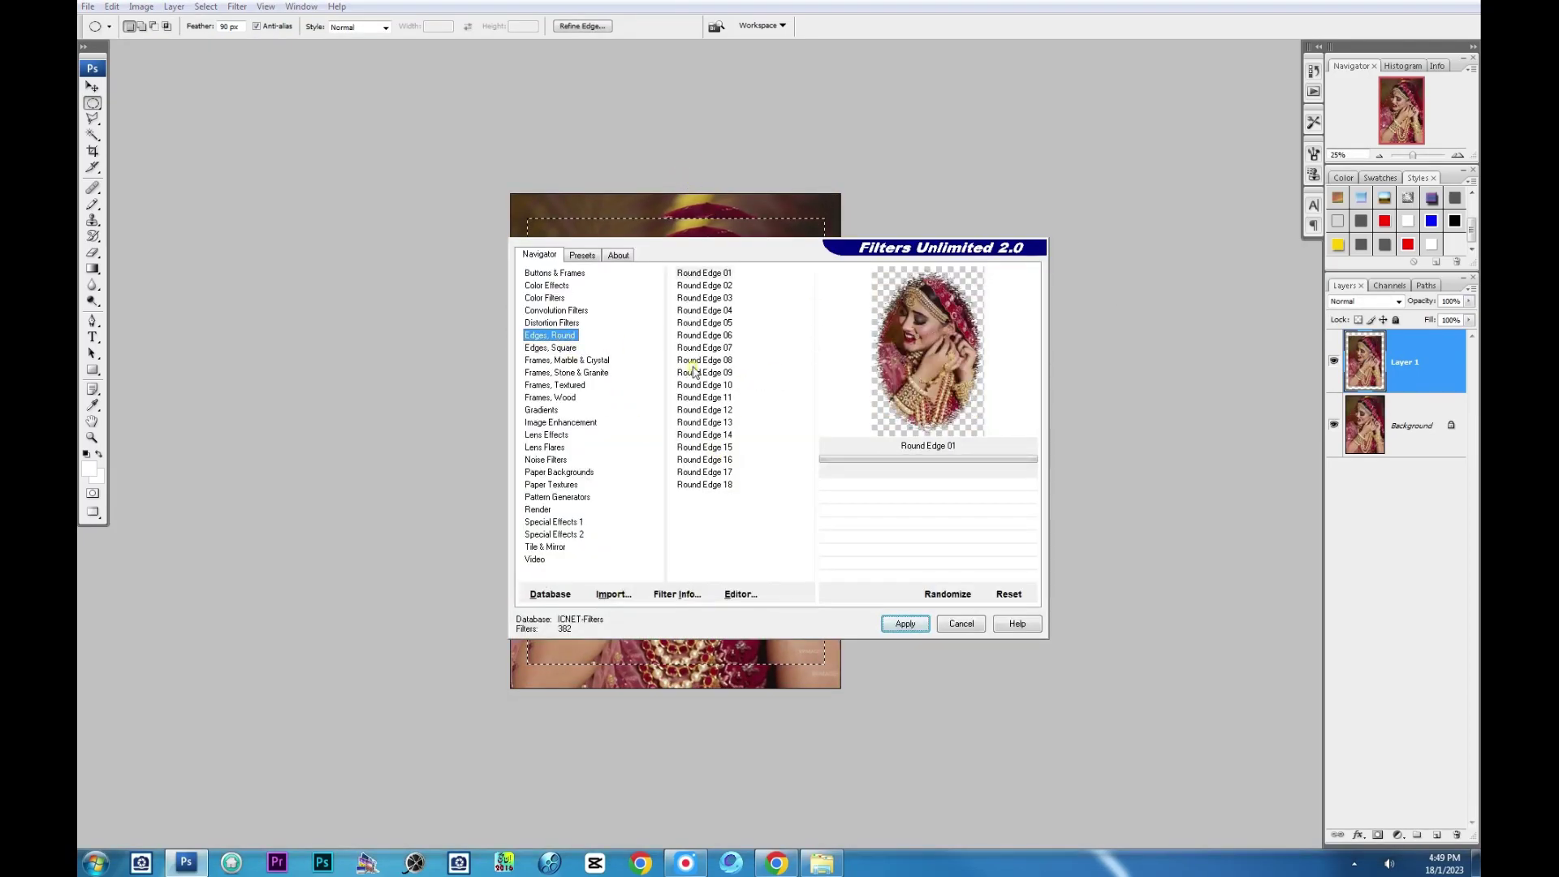
double_click(691, 368)
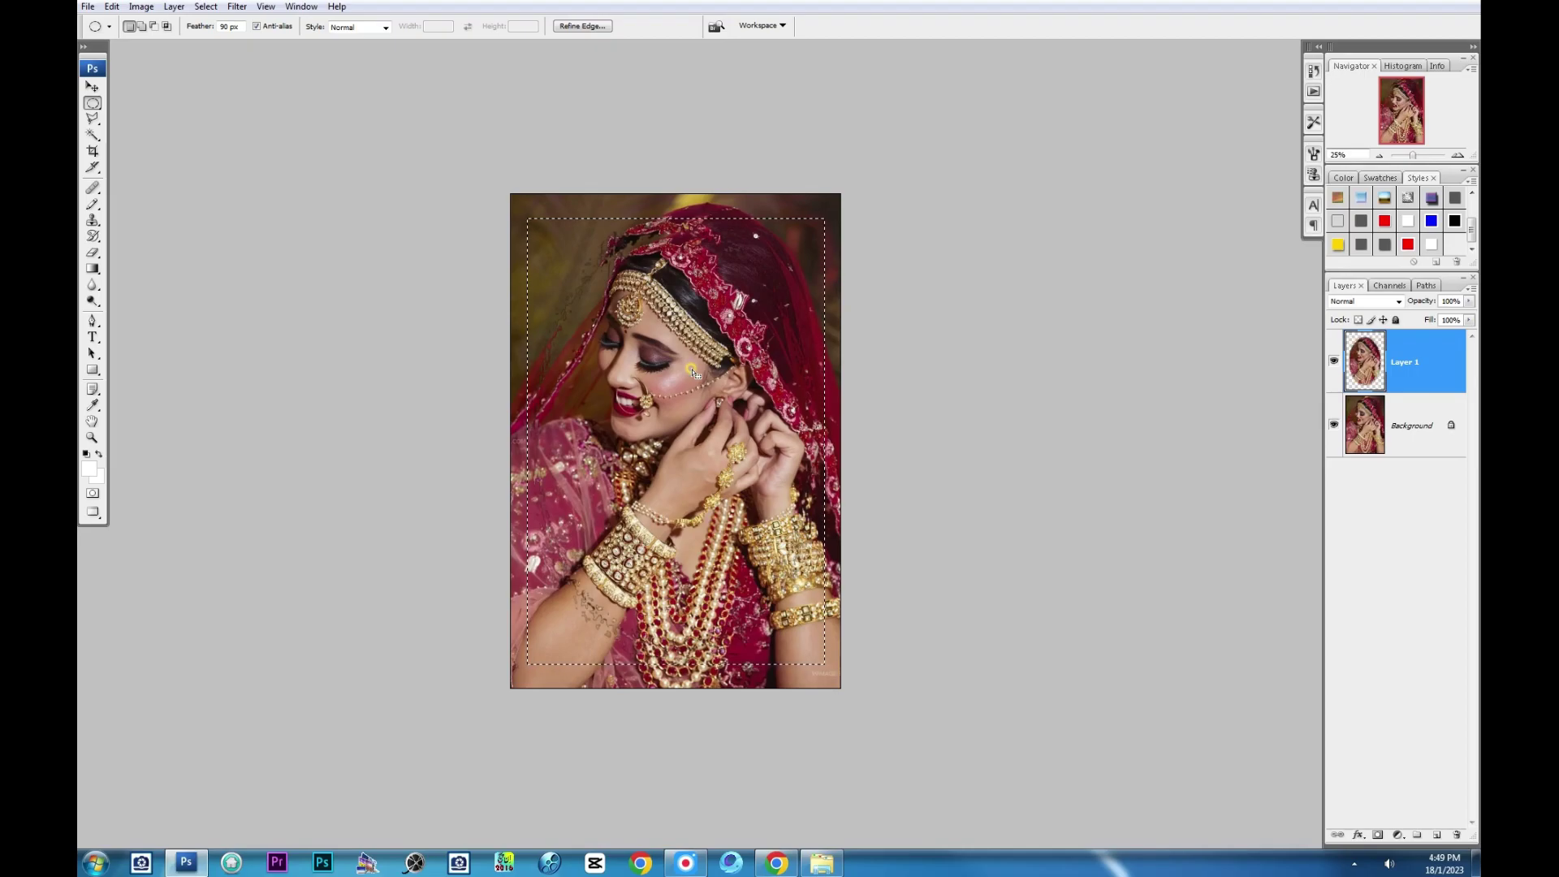
left_click(1391, 445)
key("ctrl+alt+f")
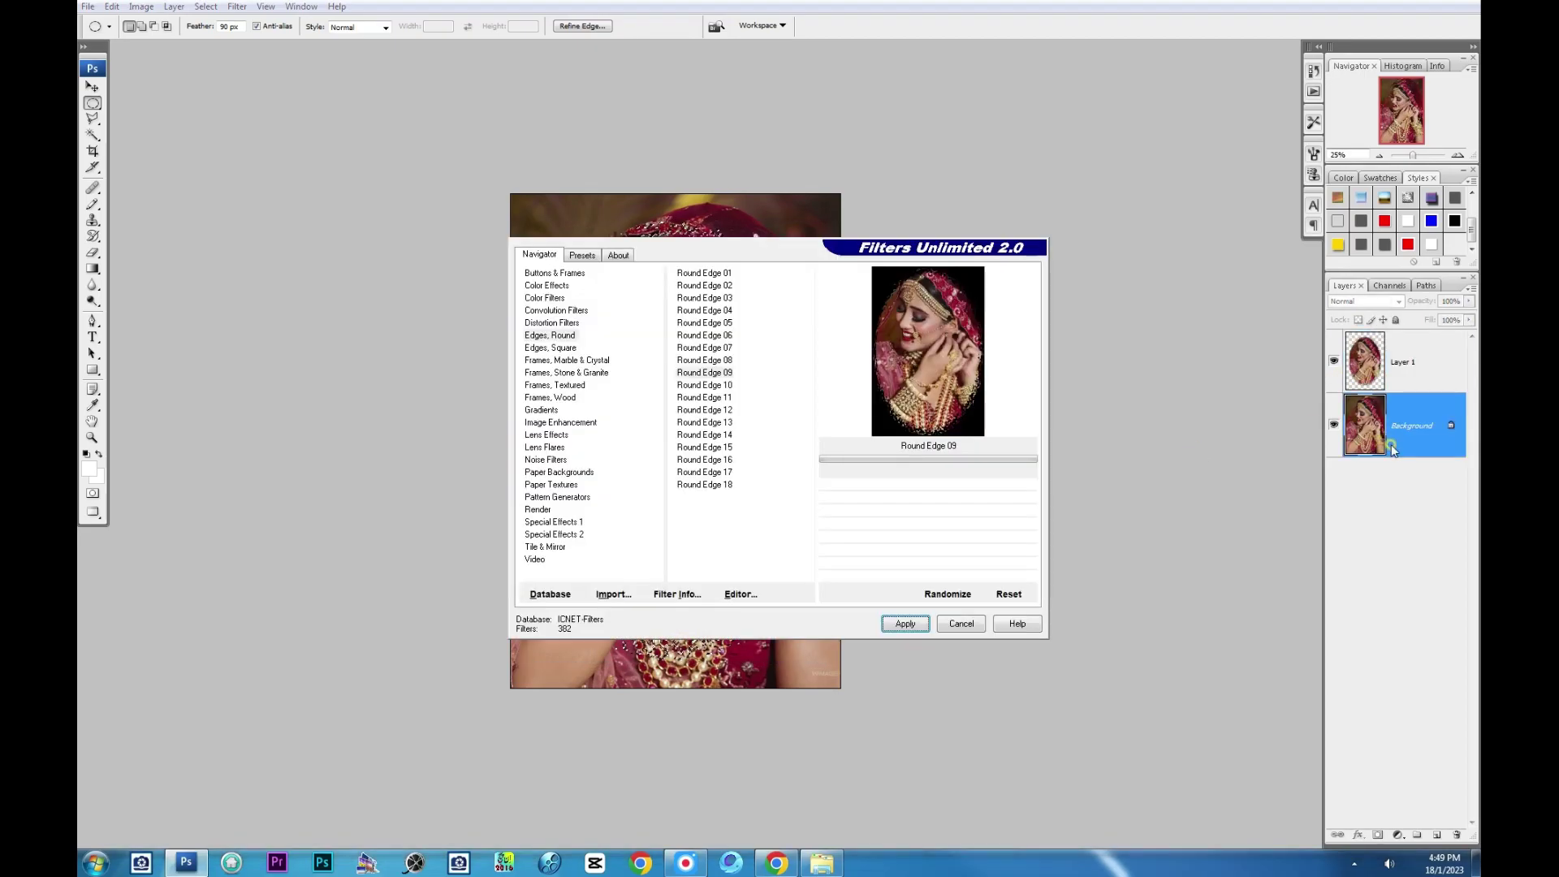
left_click(962, 624)
Step: Gaussian-blur the Background and stroke the oval portrait layer in white
left_click(237, 7)
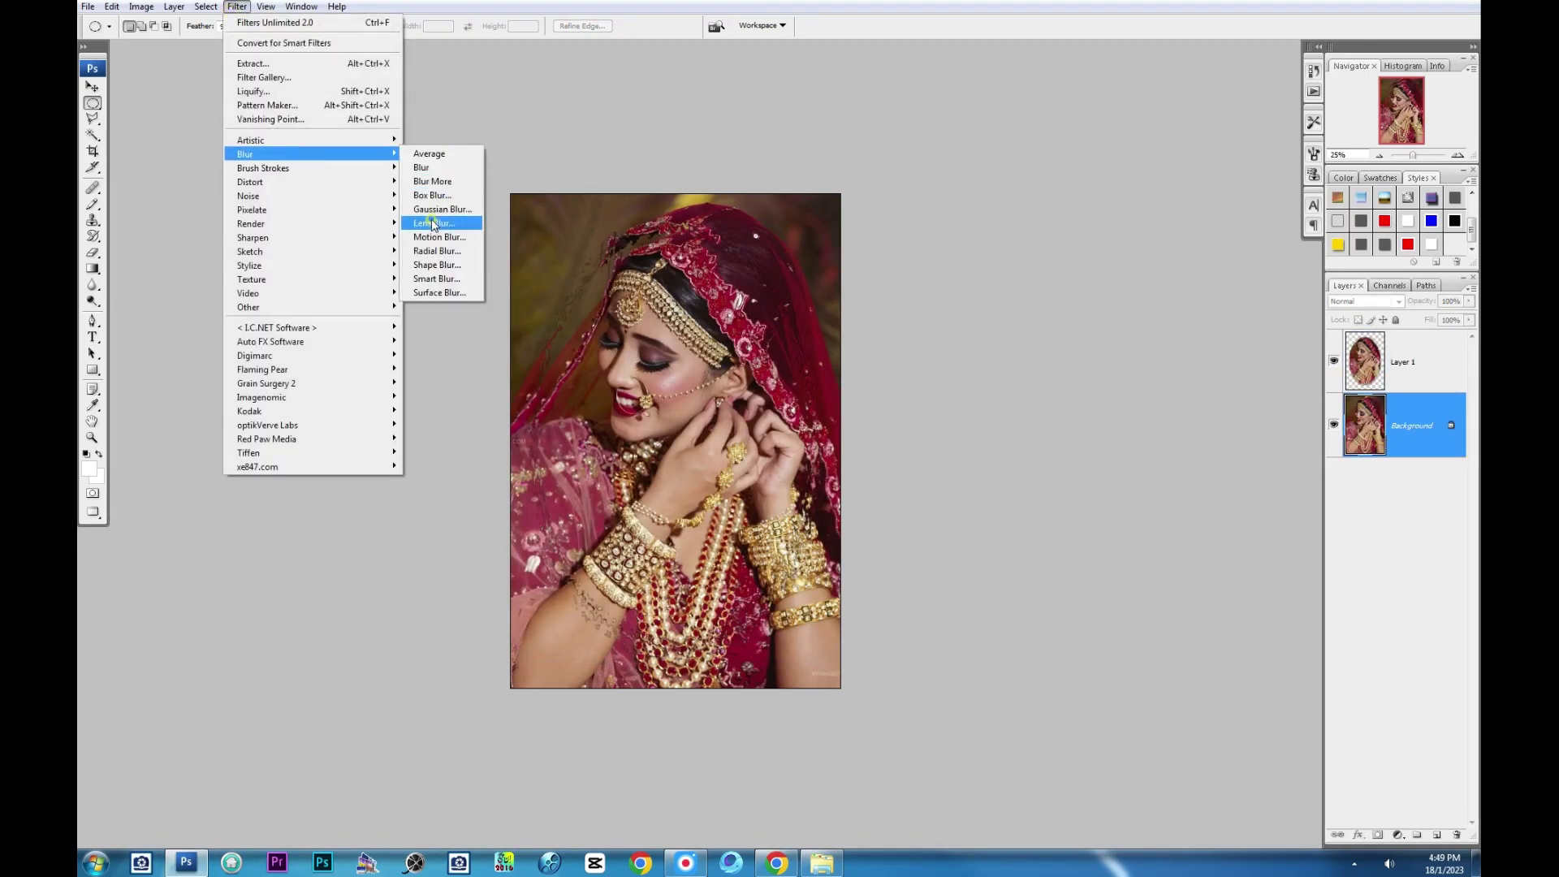
left_click(443, 209)
left_click(861, 352)
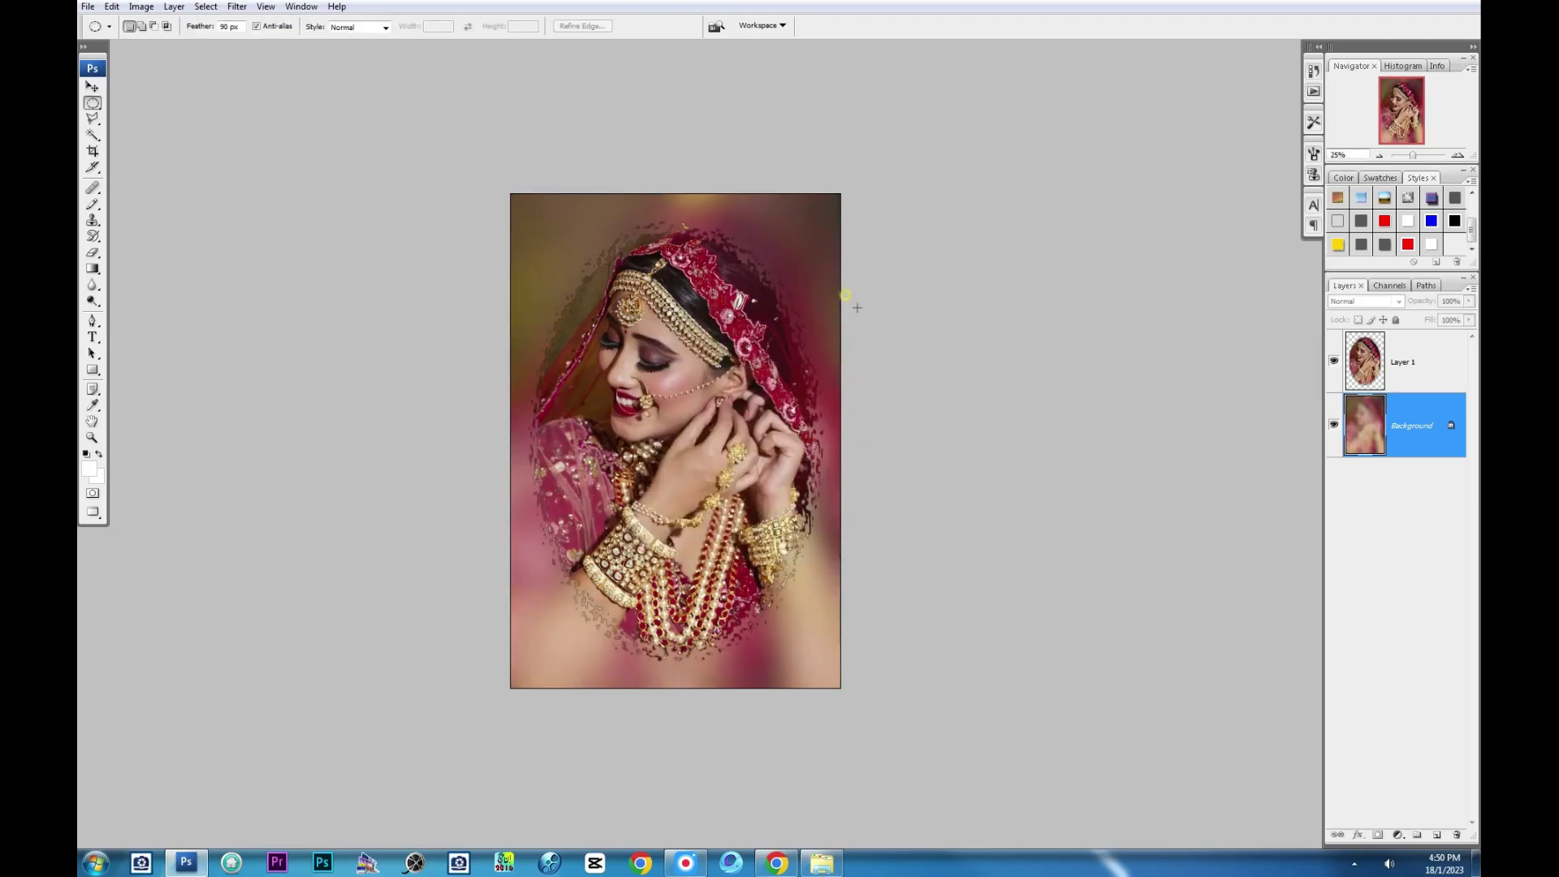
left_click(1405, 362)
key("Return")
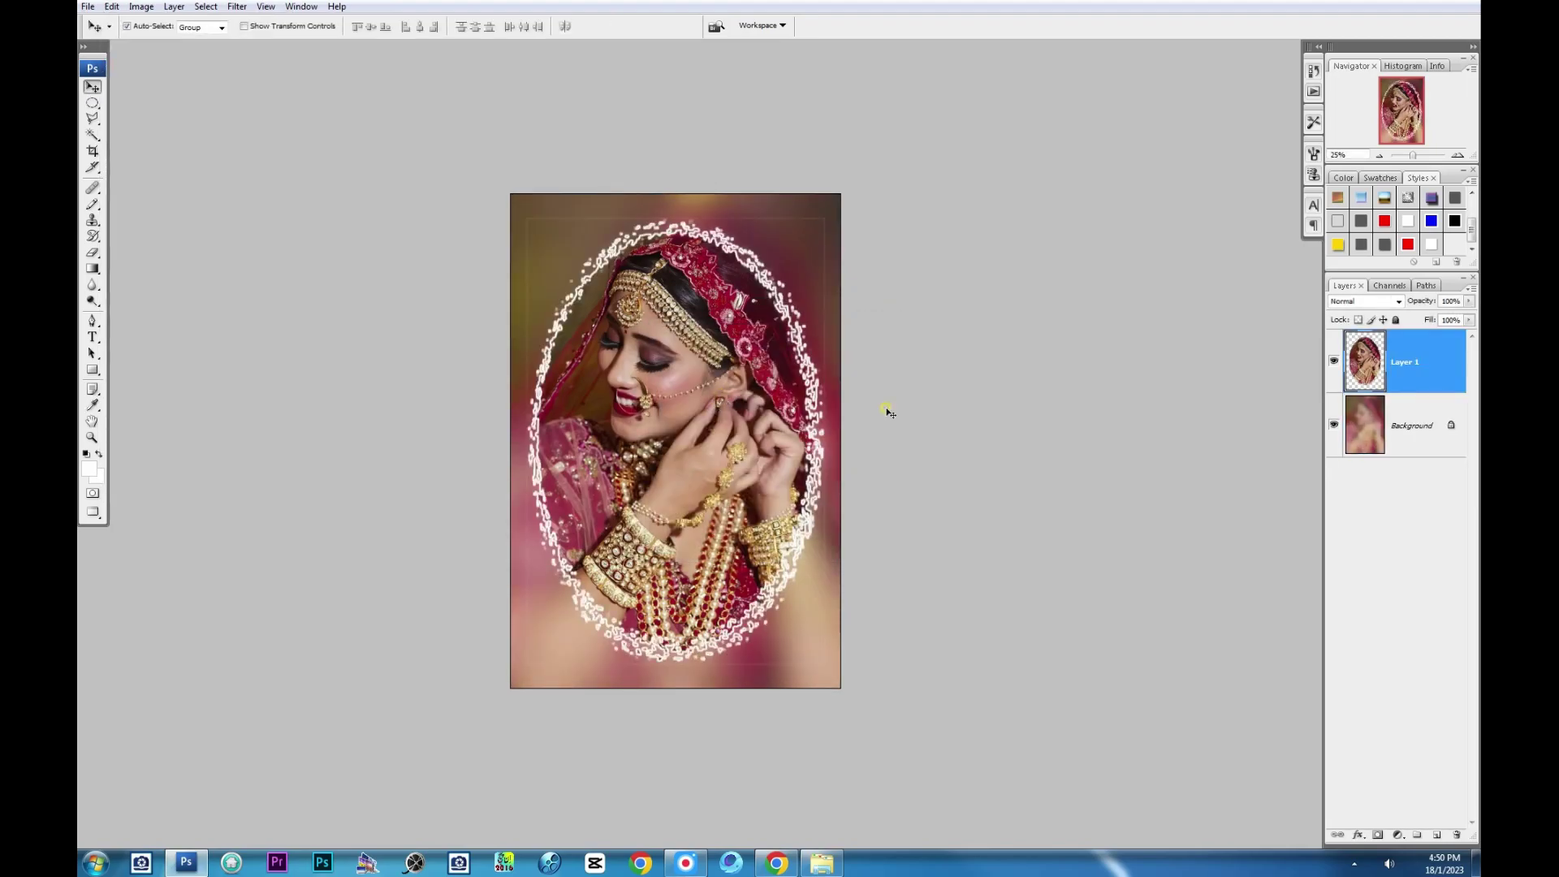
Step: Save the image as 007 in JPEG format, then revert to the original photo
key("ctrl+shift+s")
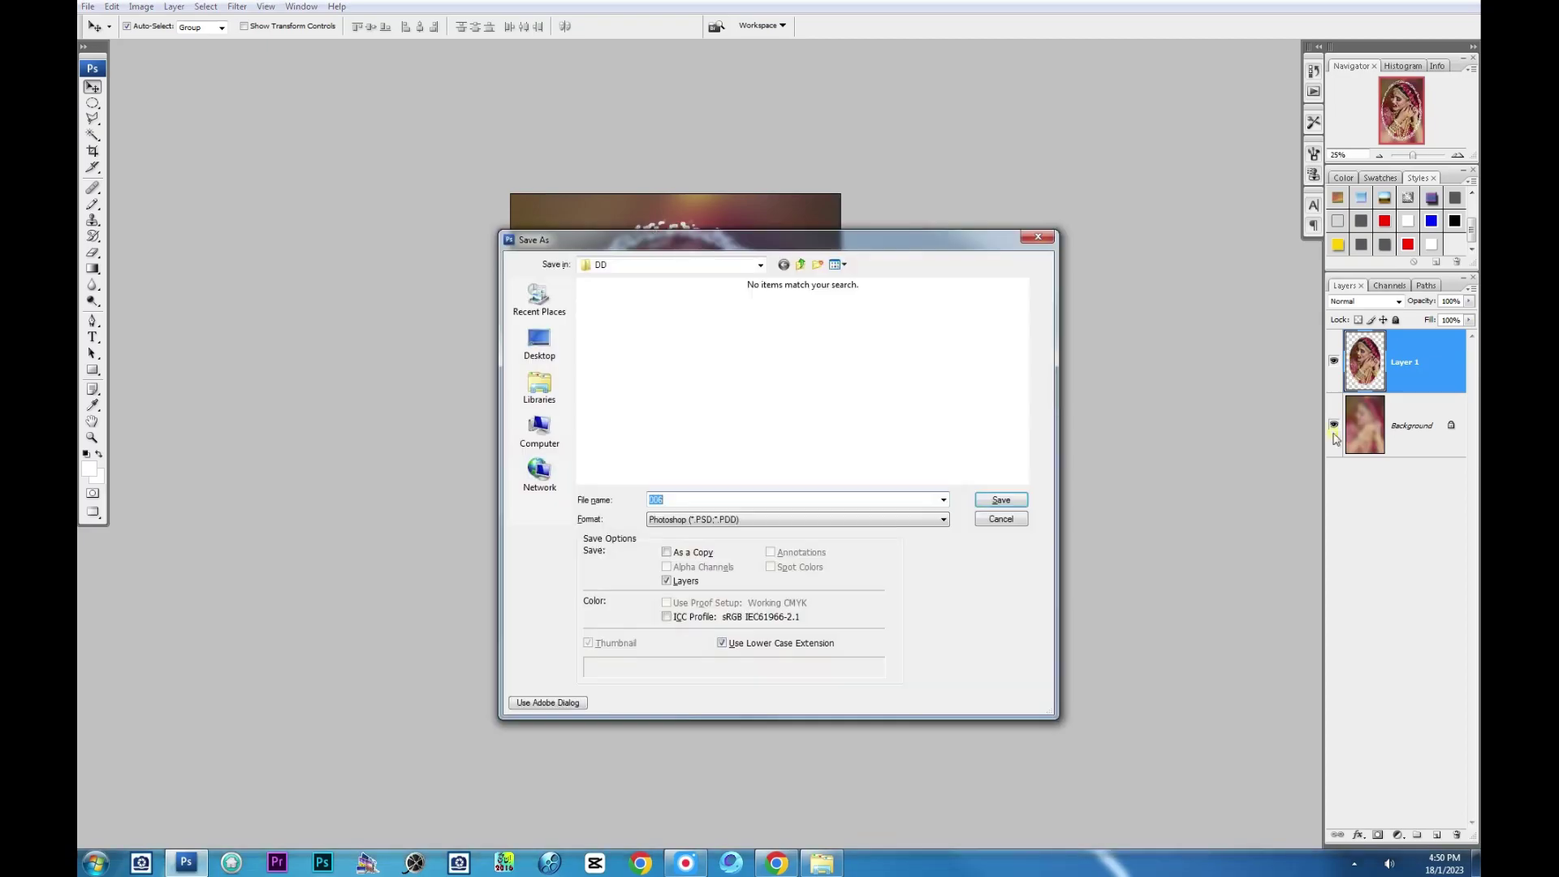
left_click(767, 520)
left_click(771, 582)
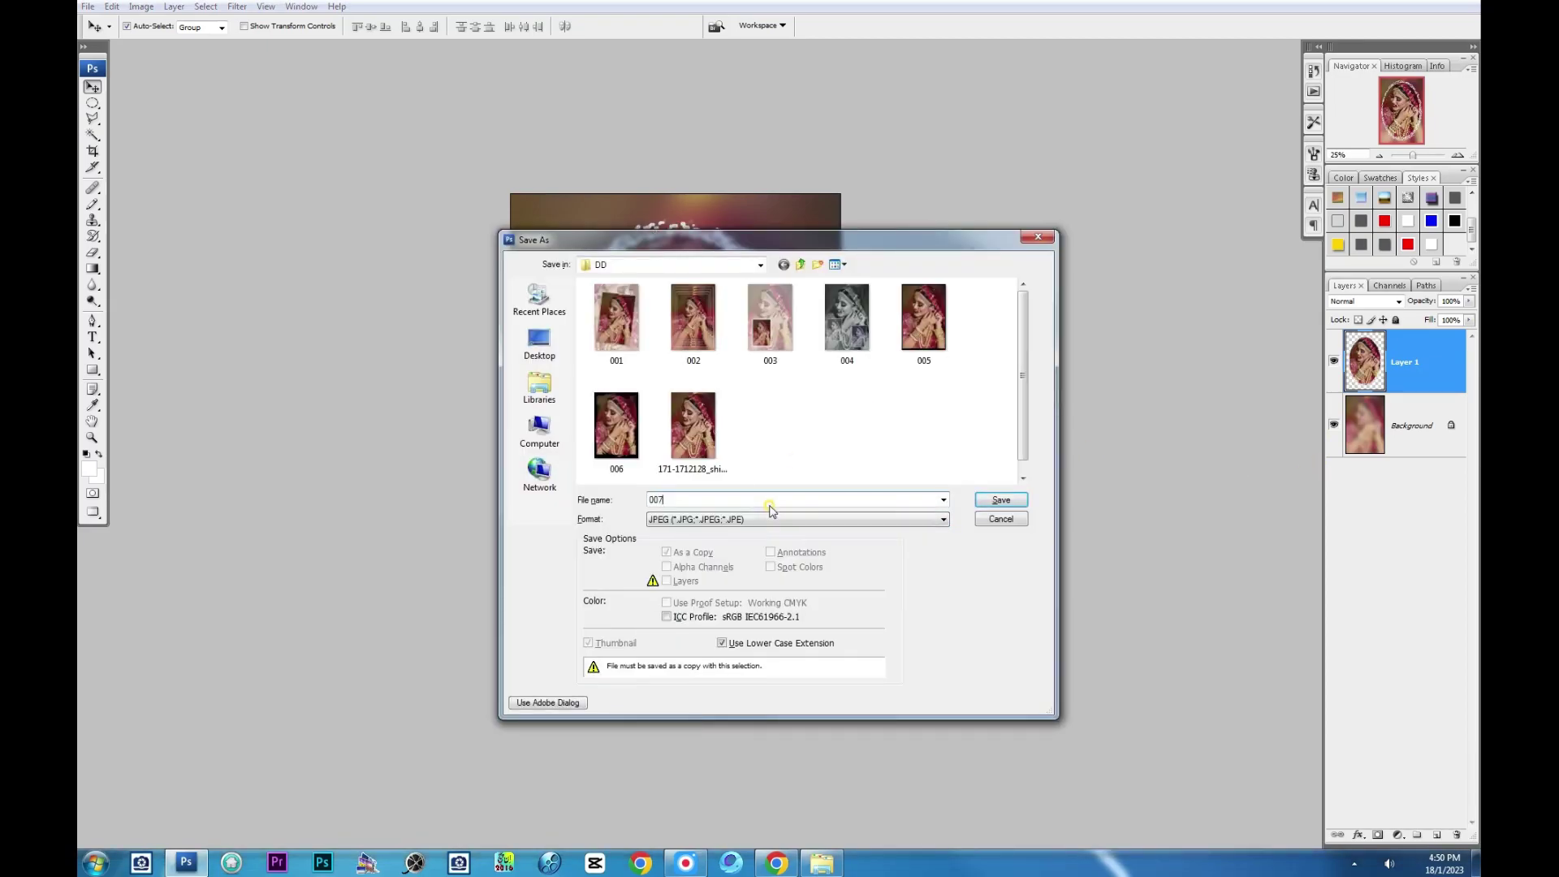
key("Return")
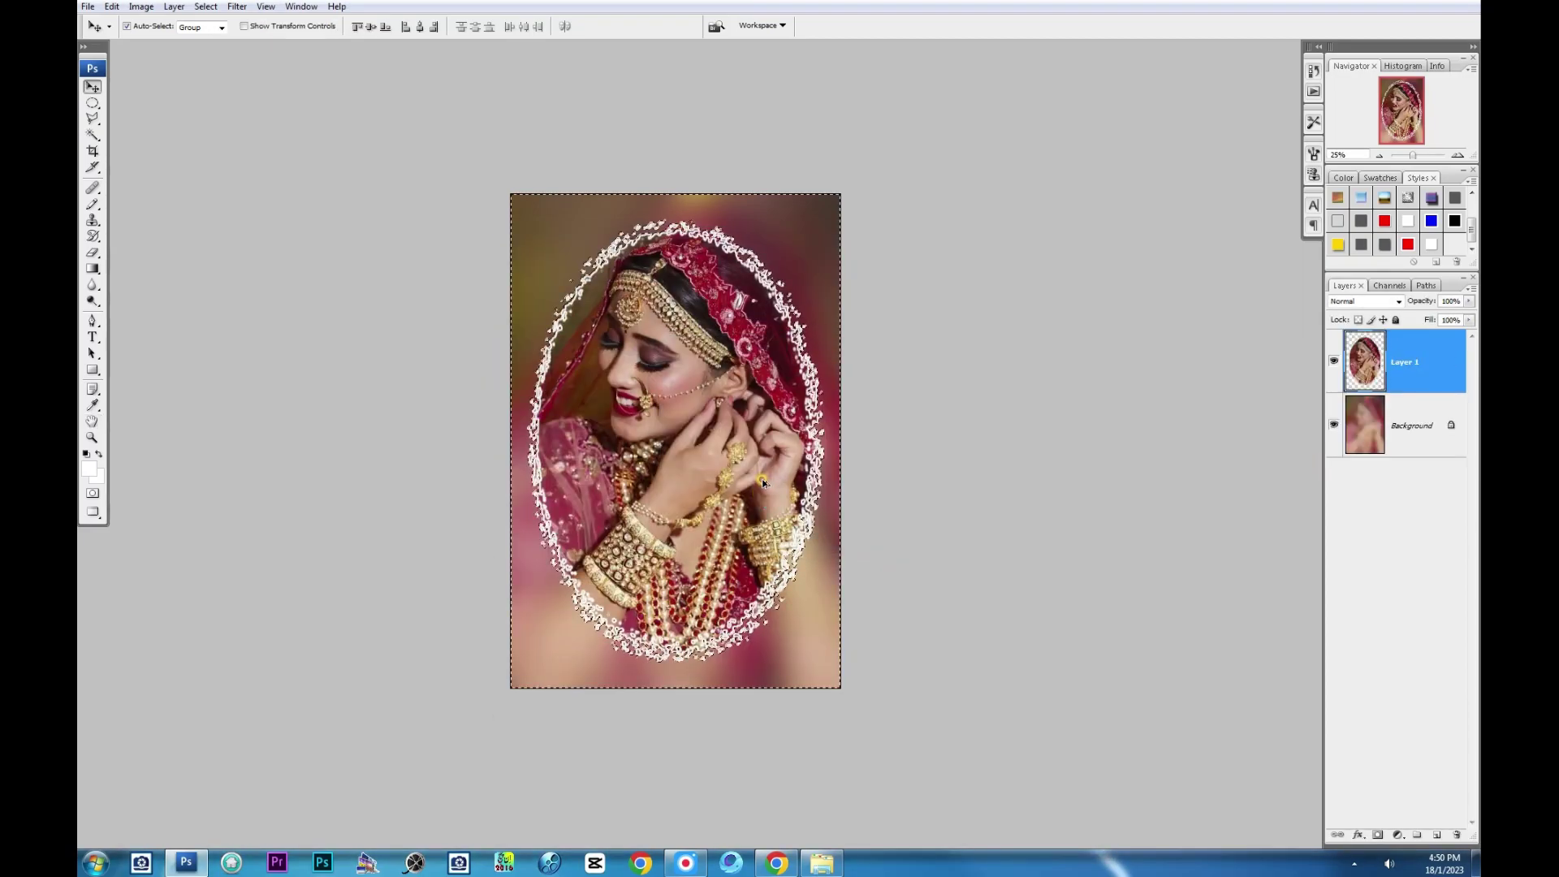
key("ctrl+alt+z")
key("ctrl+alt+z")
Step: Open saved image 001 from the DD folder in ACDSee Quick View
key("m")
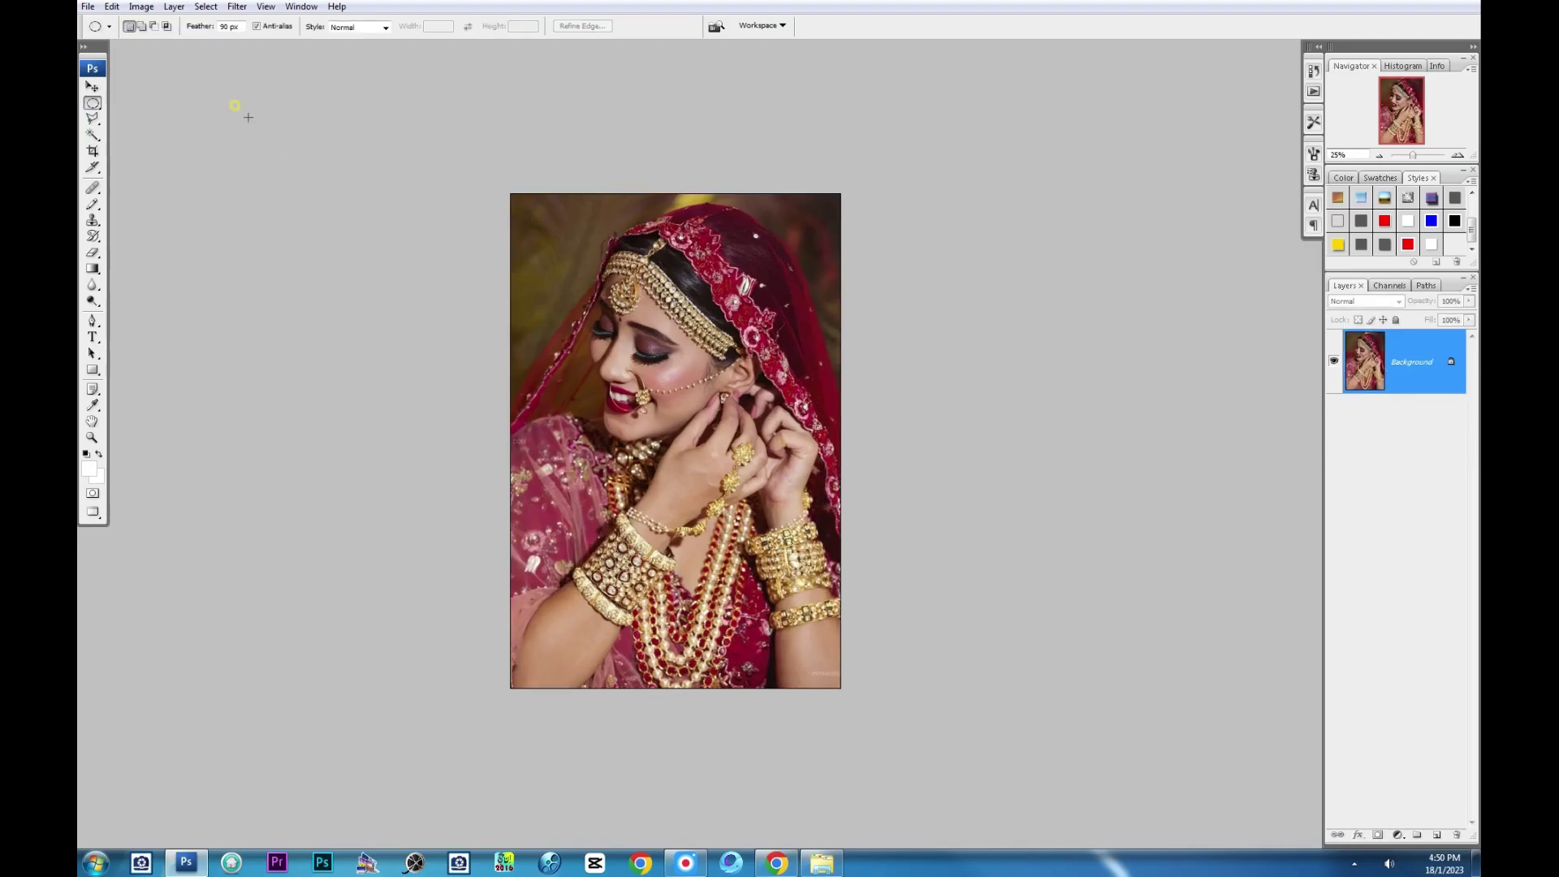
left_click(92, 105)
left_click(517, 197)
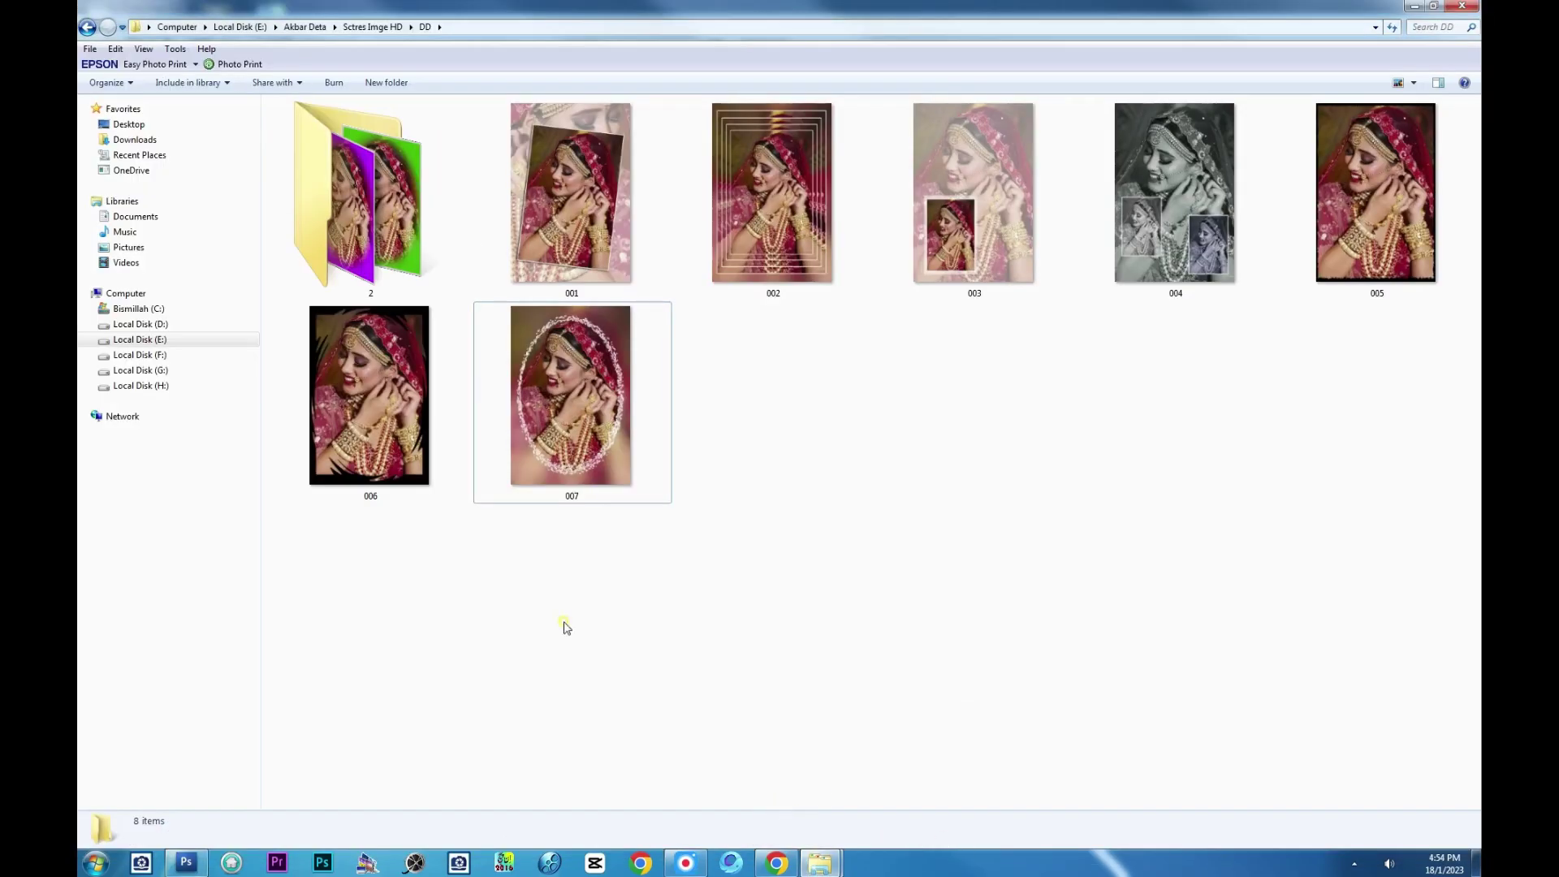
double_click(569, 230)
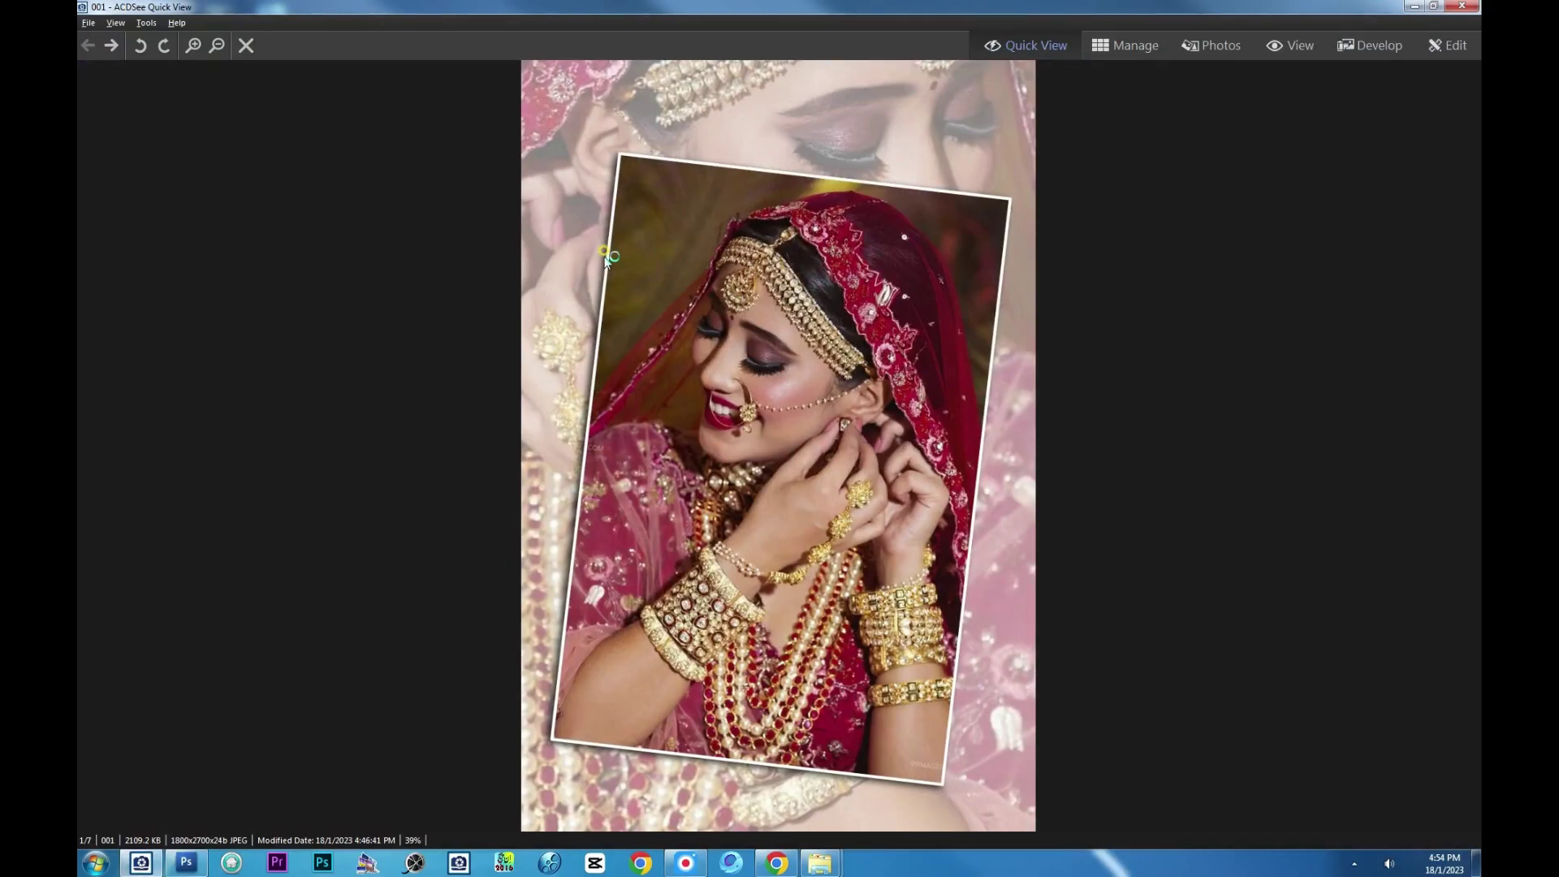
Step: Step through saved variants 002 to 007 in ACDSee Quick View
scroll(674, 215, "down", 1)
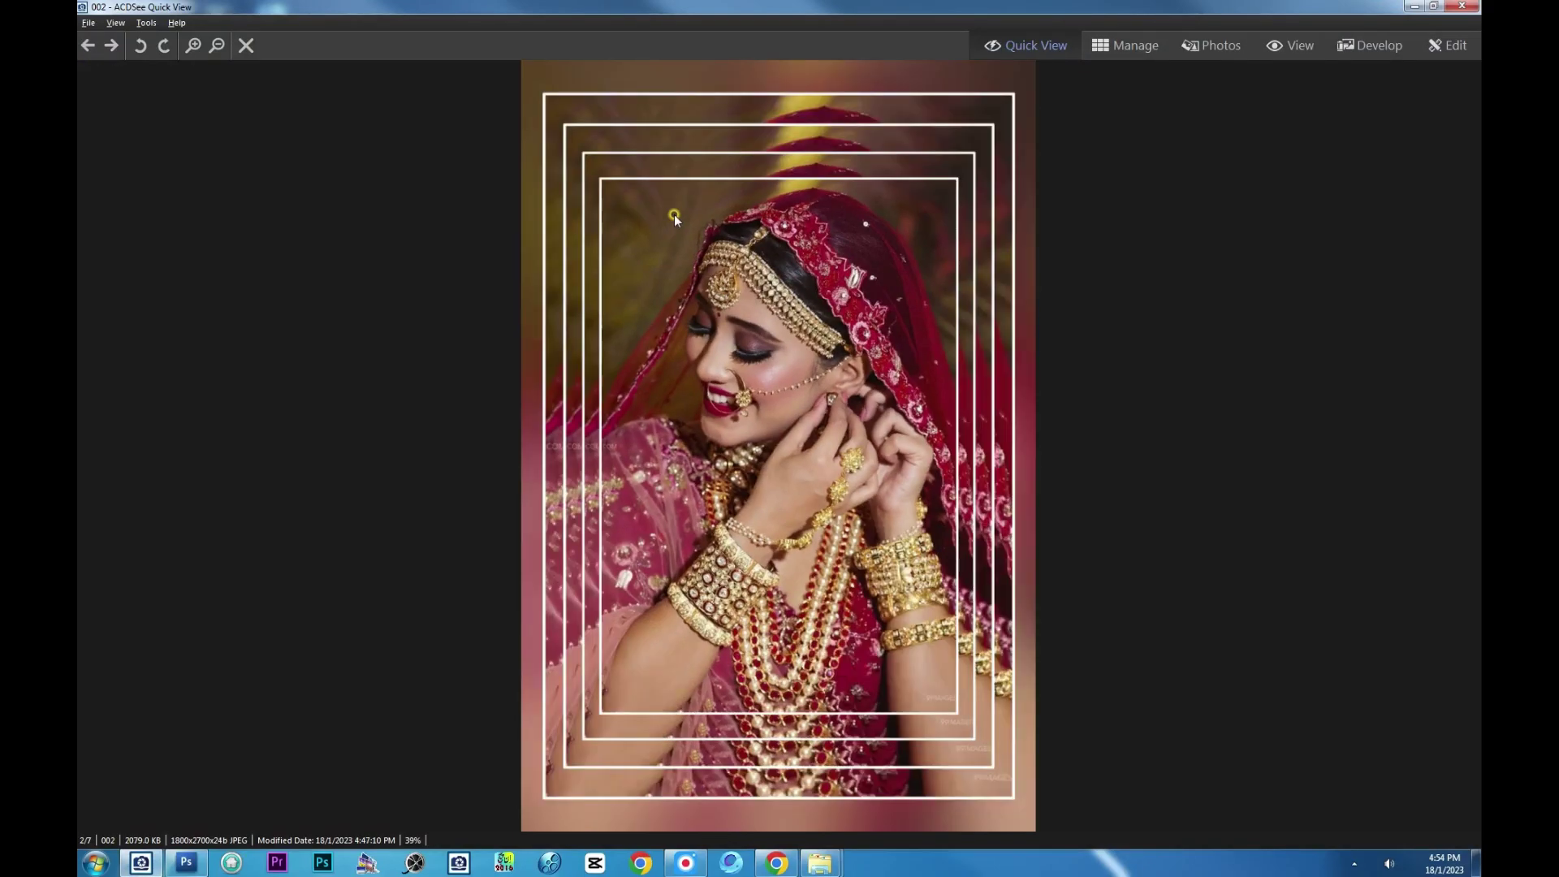
scroll(674, 214, "down", 1)
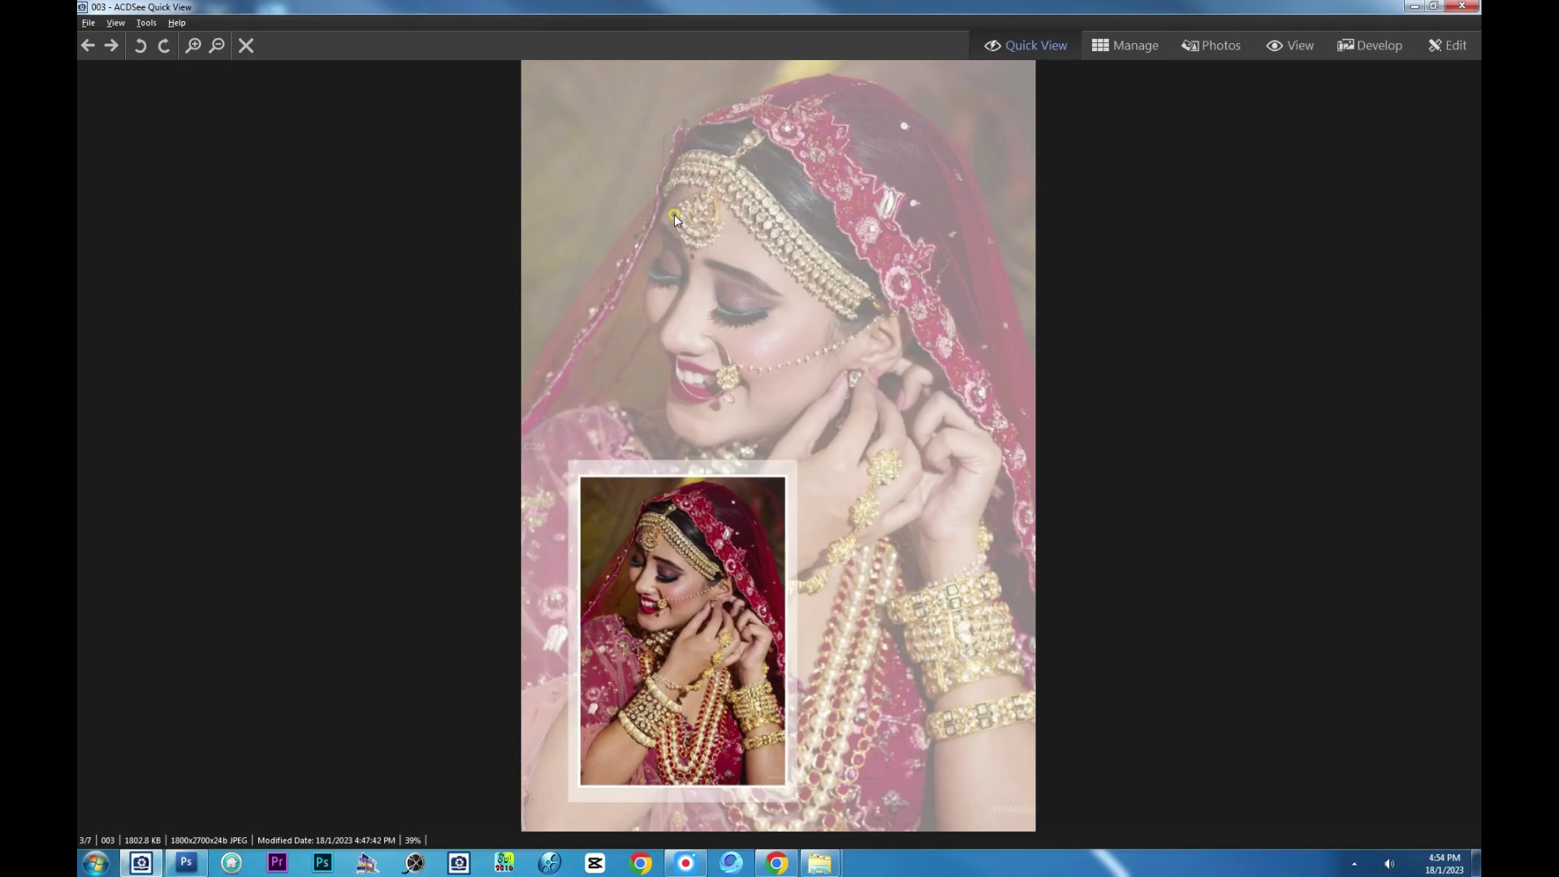
scroll(674, 215, "down", 1)
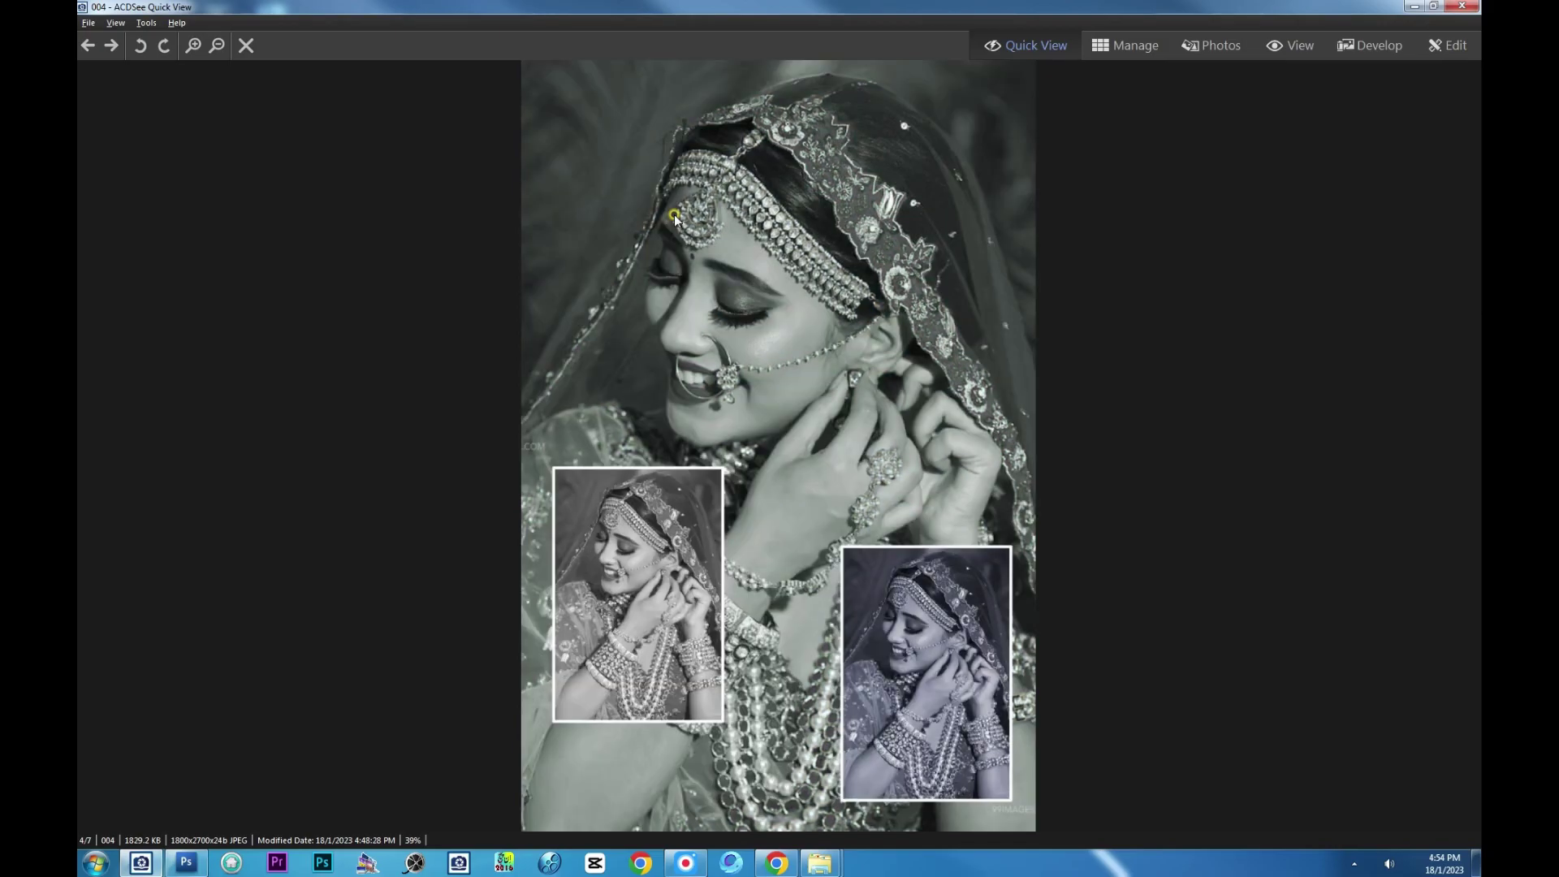
scroll(674, 216, "down", 1)
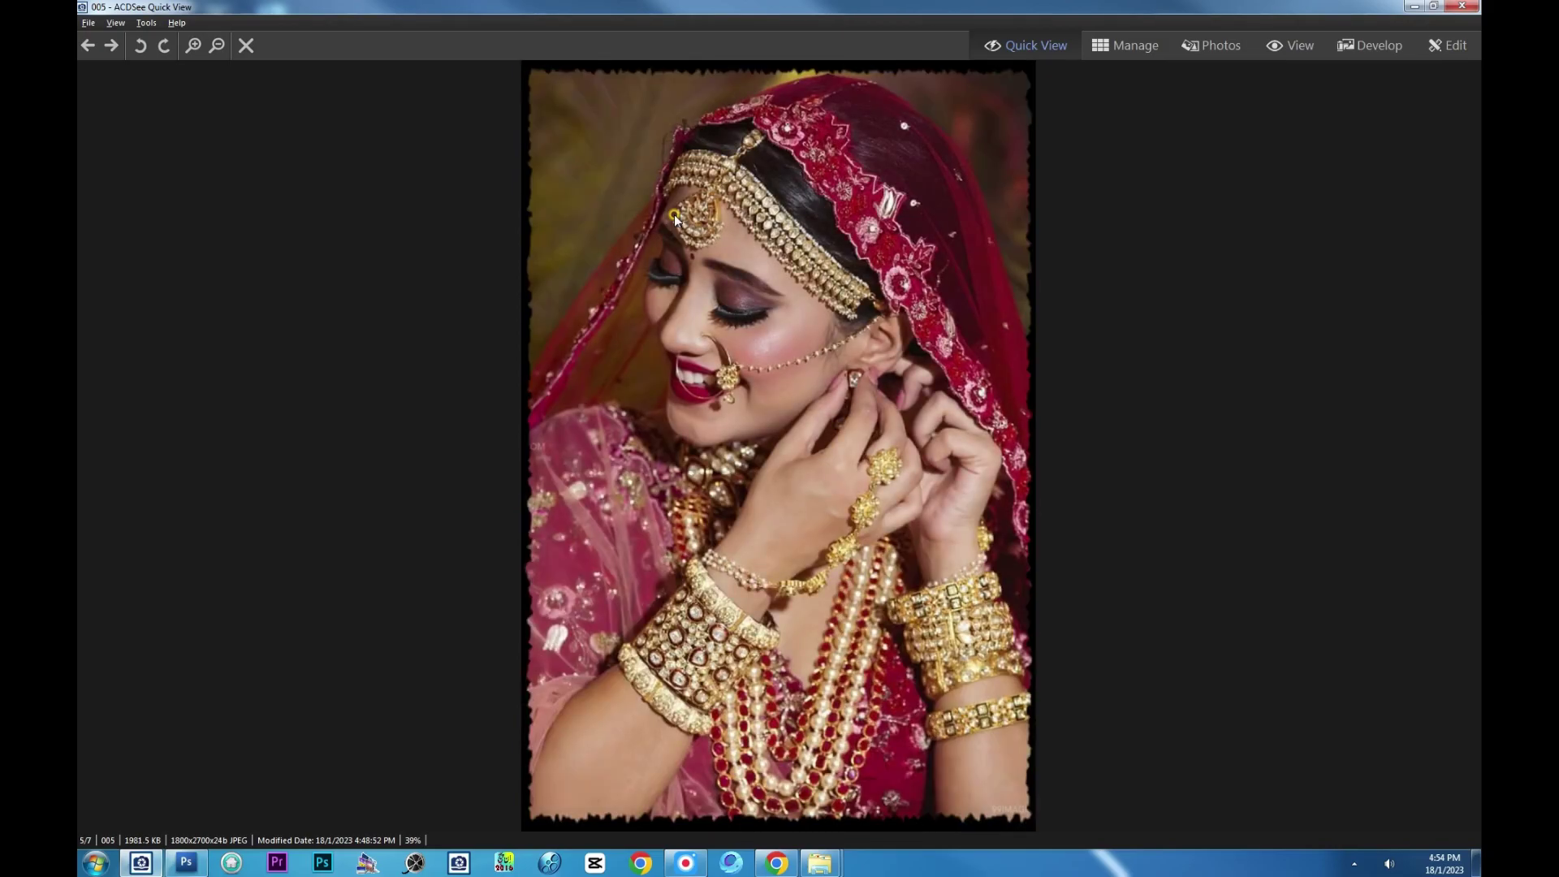
scroll(674, 215, "down", 1)
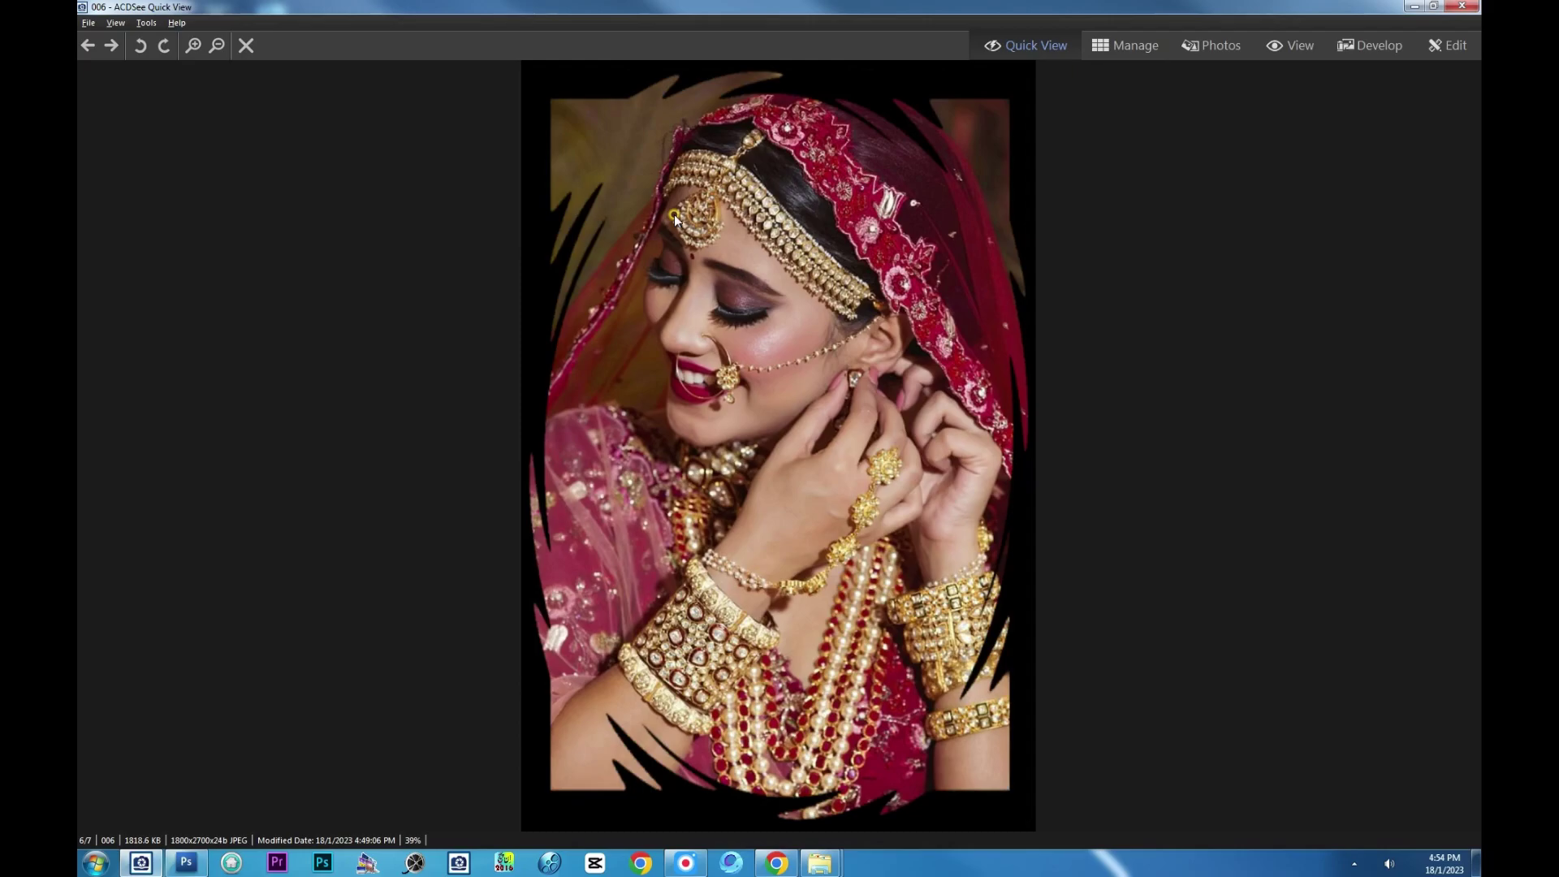
scroll(674, 214, "down", 1)
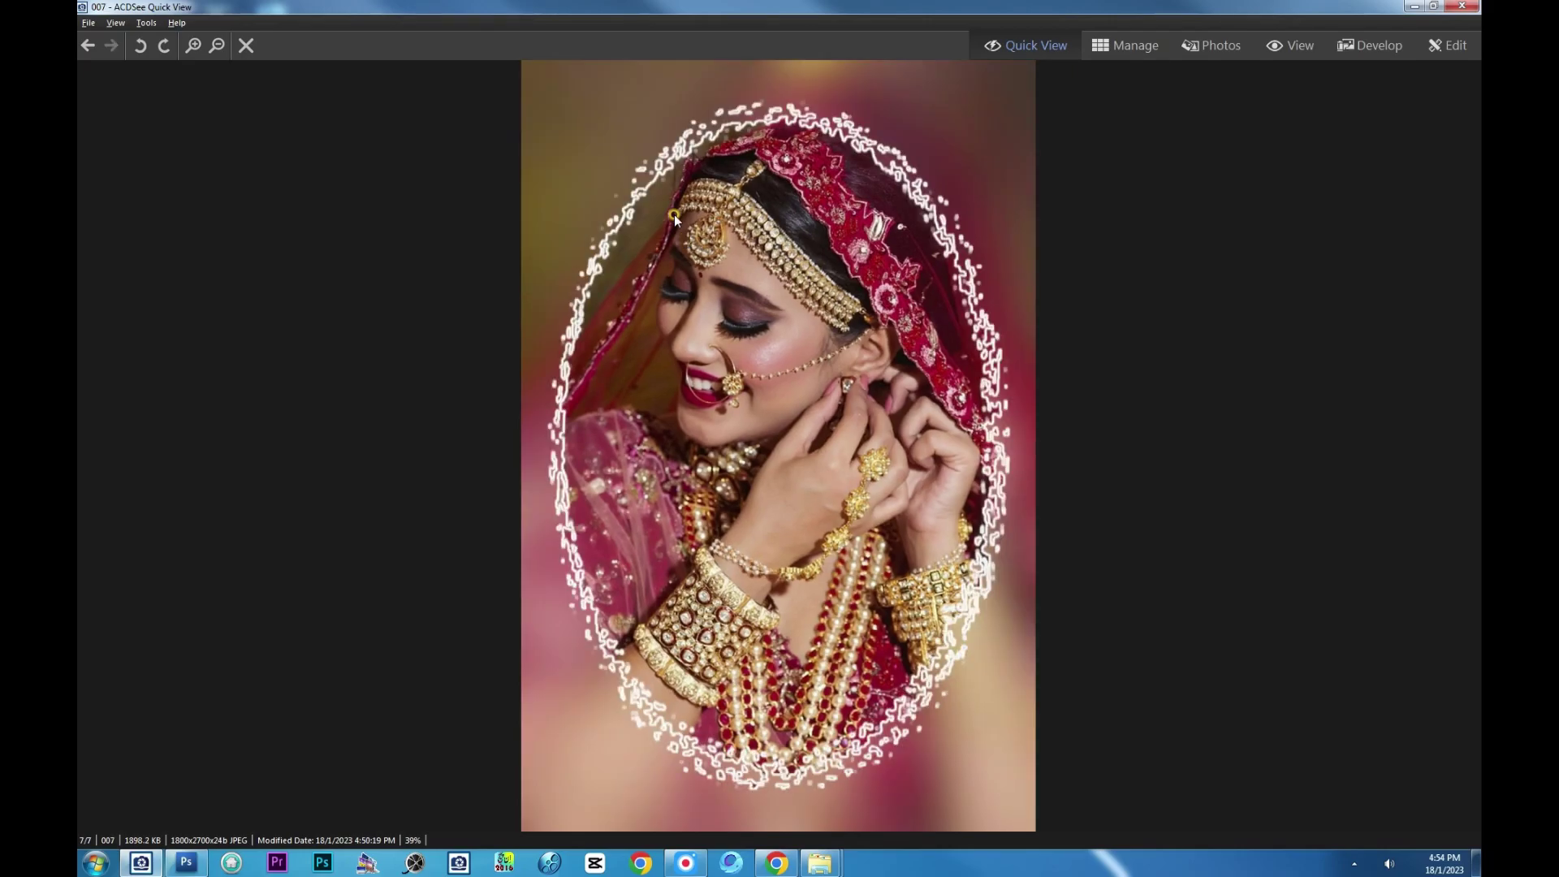